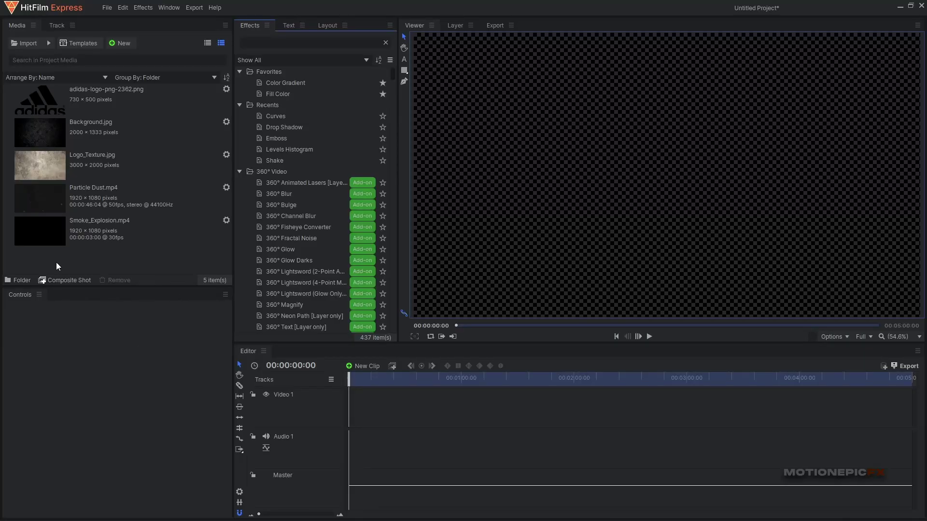
Create a new 6-second composite shot named 'main'.
drag(35, 262, 128, 109)
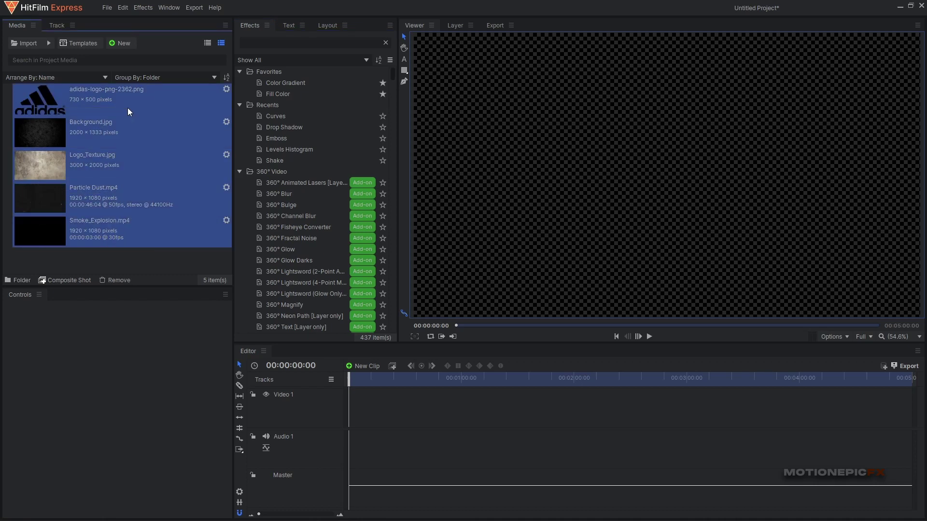
click(68, 102)
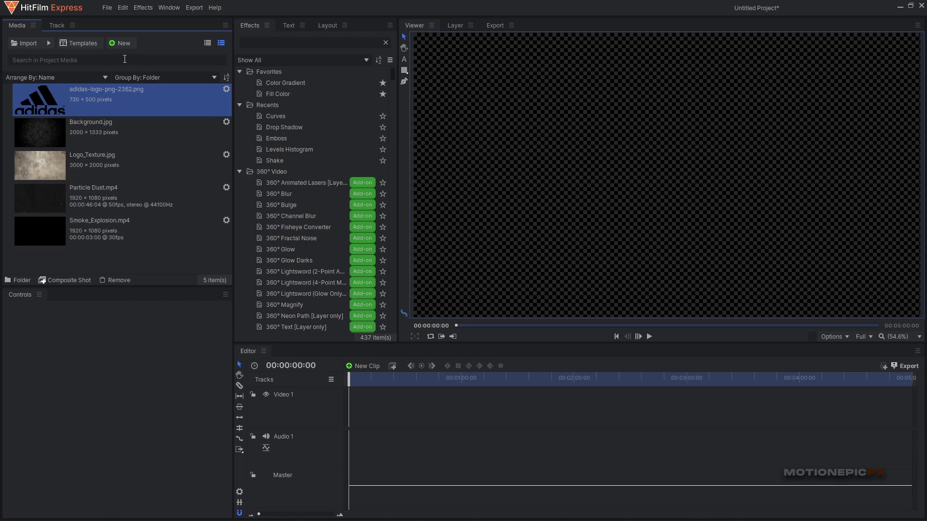
click(123, 43)
click(125, 56)
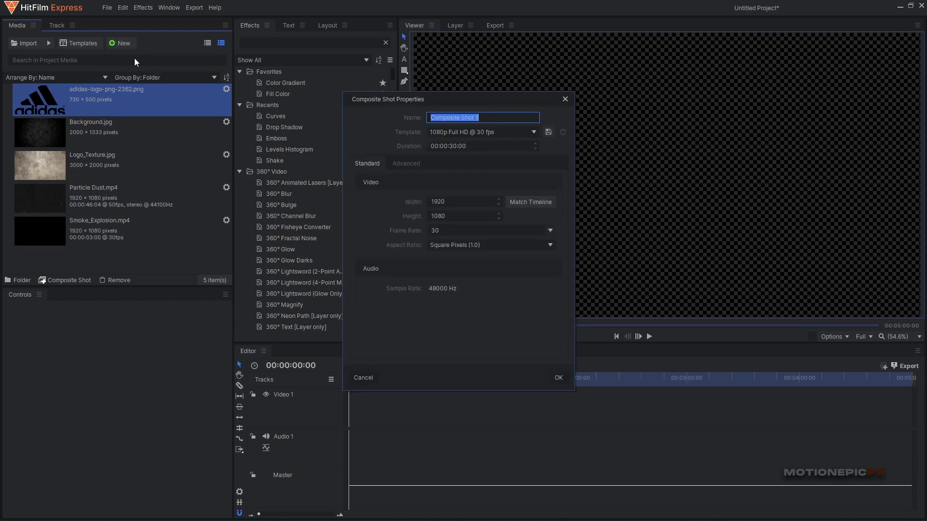
text(main)
double_click(453, 145)
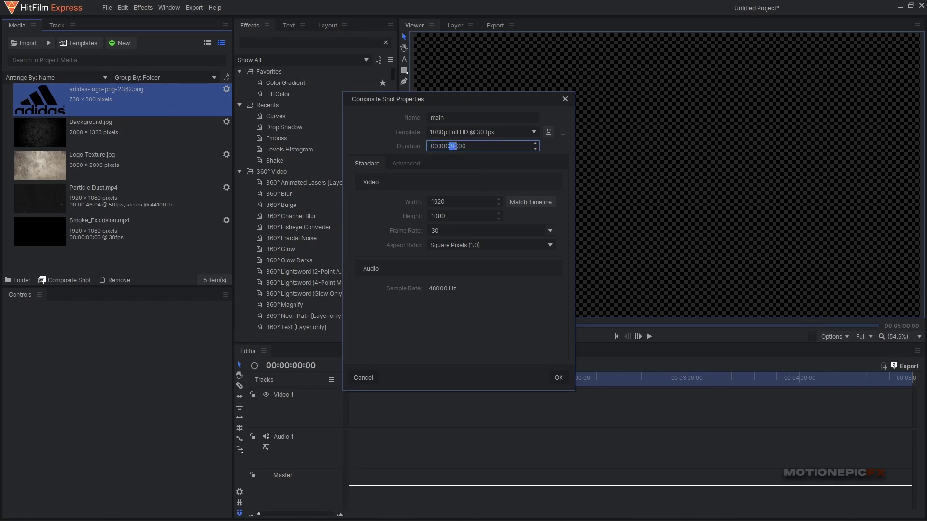
text(06)
click(558, 378)
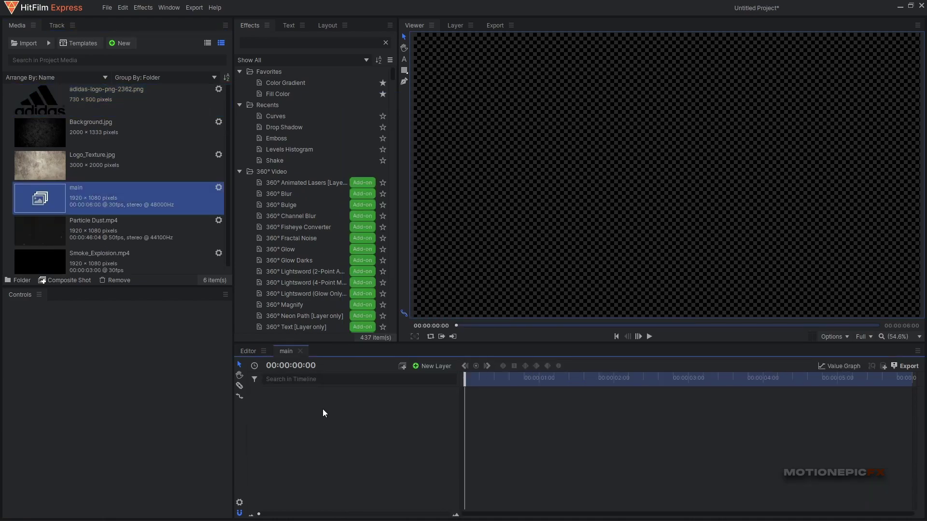
Add Background.jpg and the adidas logo above it to the main timeline.
drag(58, 135, 371, 420)
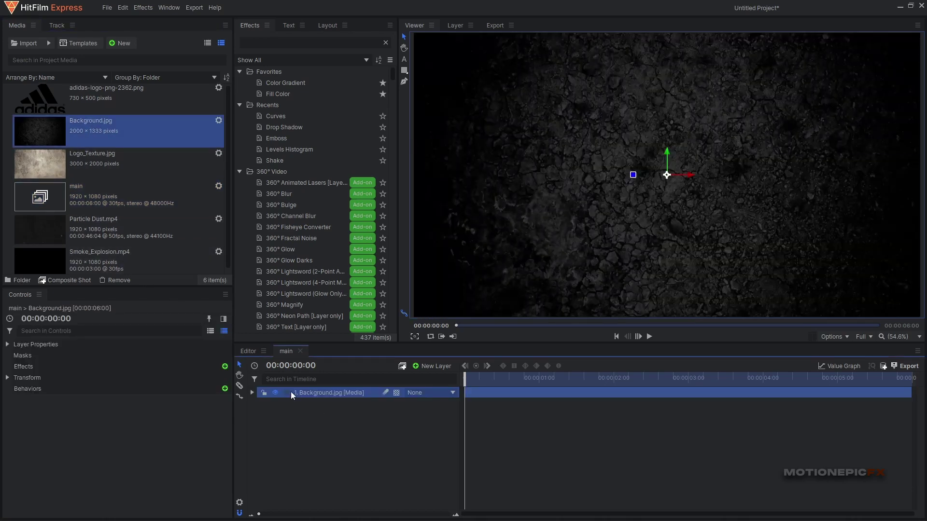
click(97, 112)
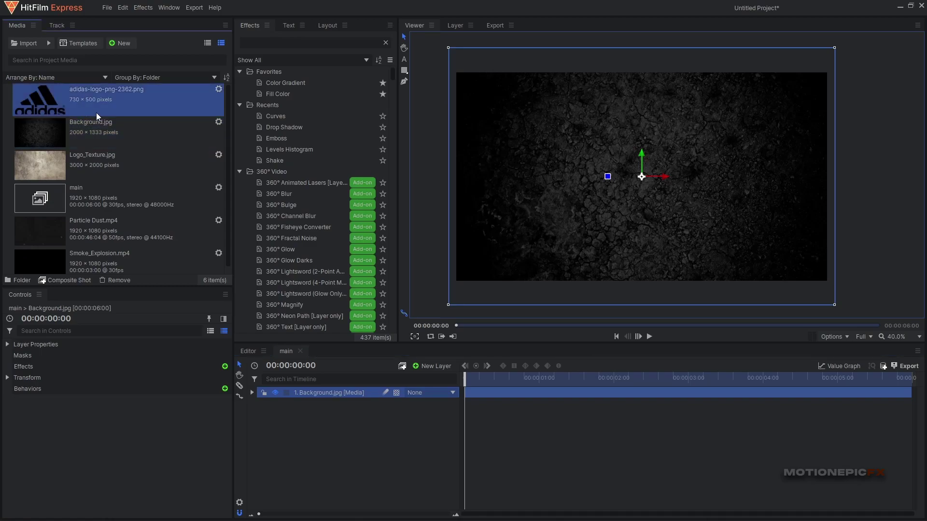
drag(75, 104, 328, 388)
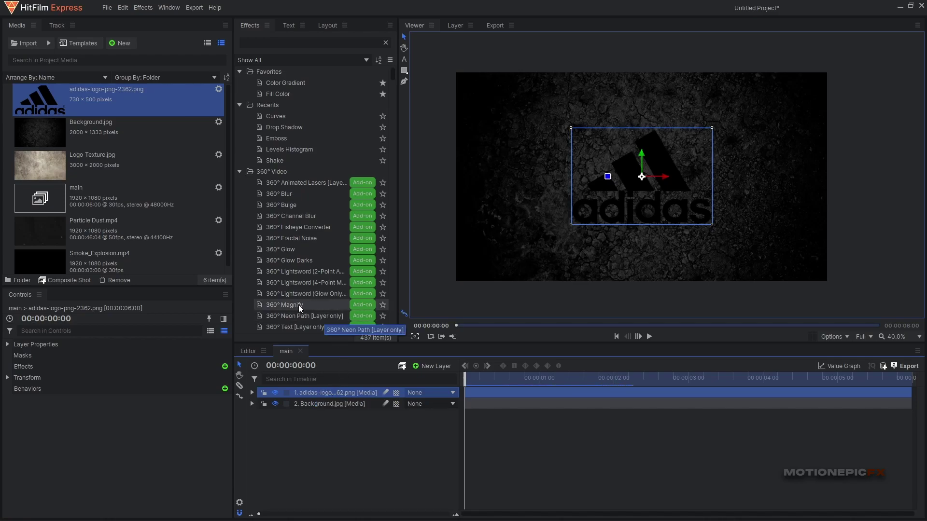
Convert the adidas logo layer into a composite shot named 'logo palceholder'.
right_click(331, 392)
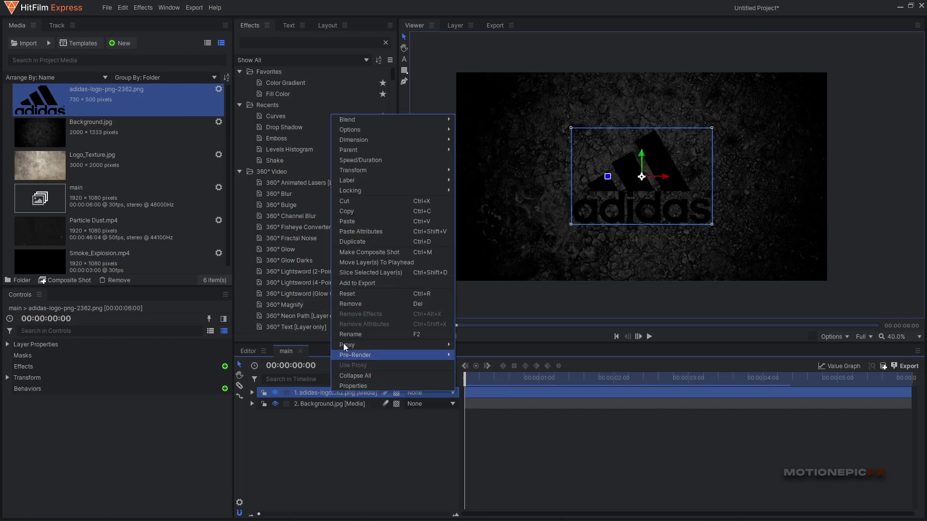
click(349, 256)
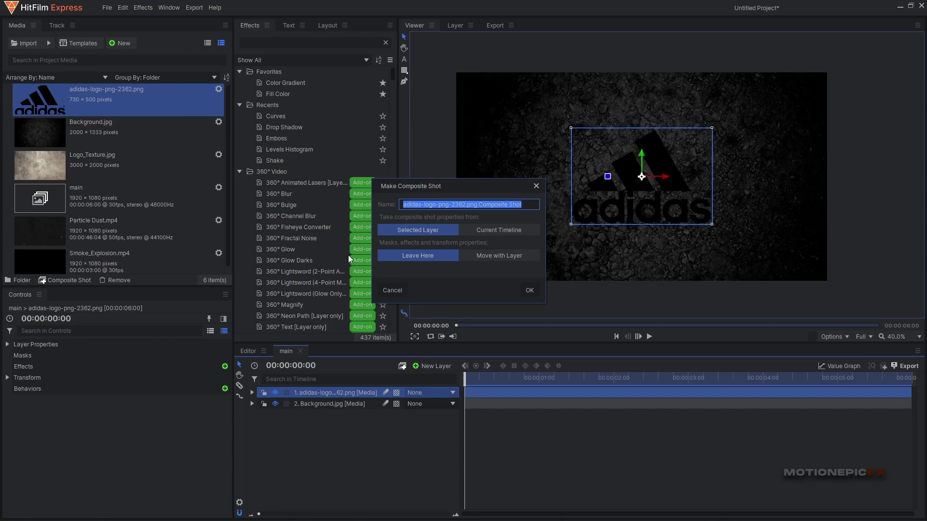
text(logo palceholder)
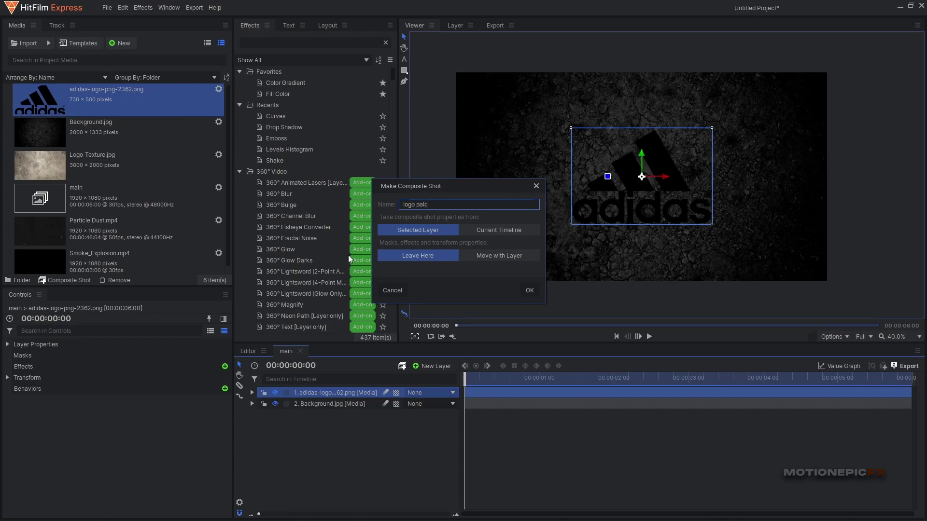
click(530, 290)
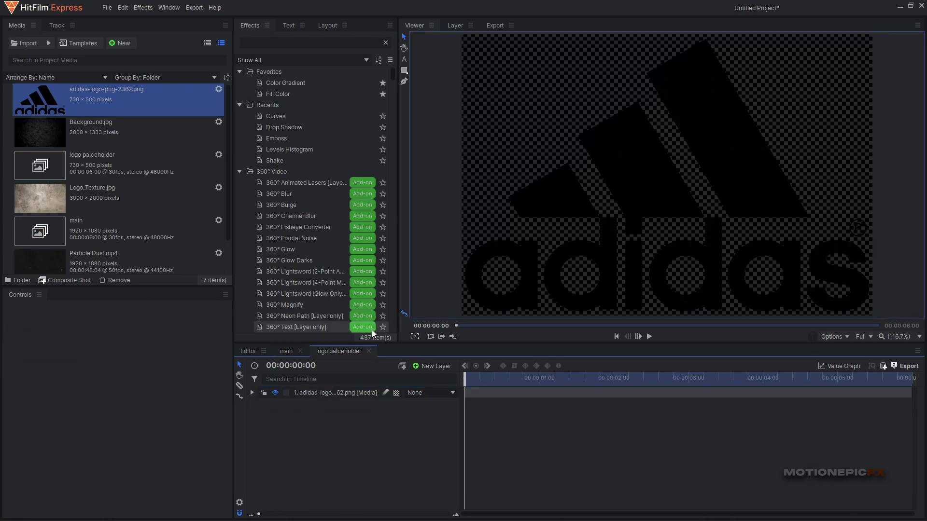
Return to the main composite timeline.
click(328, 395)
scroll(609, 218, down, 1)
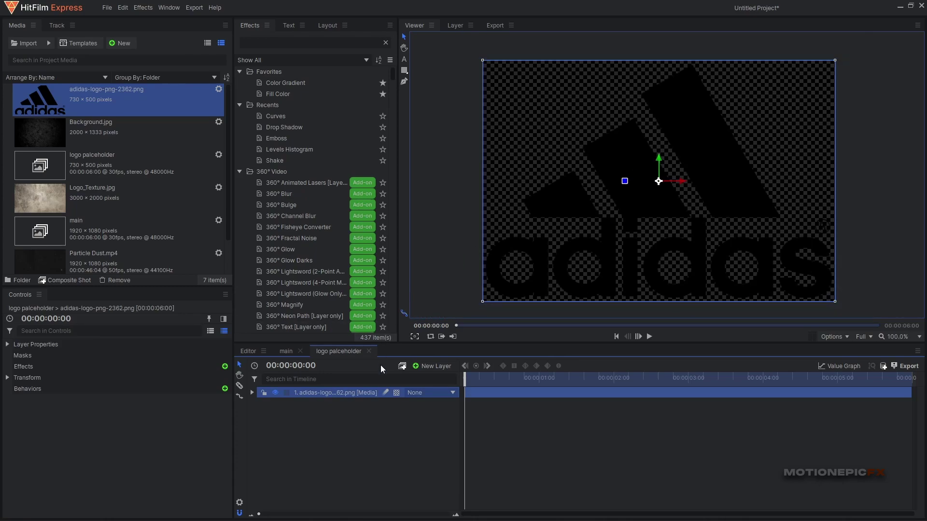
click(288, 349)
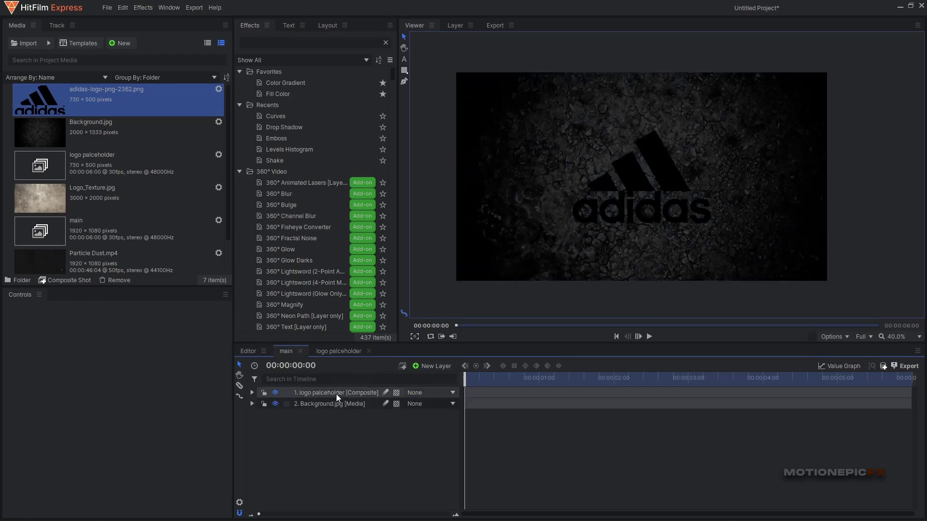
Create another composite shot named 'logo texture'.
click(336, 393)
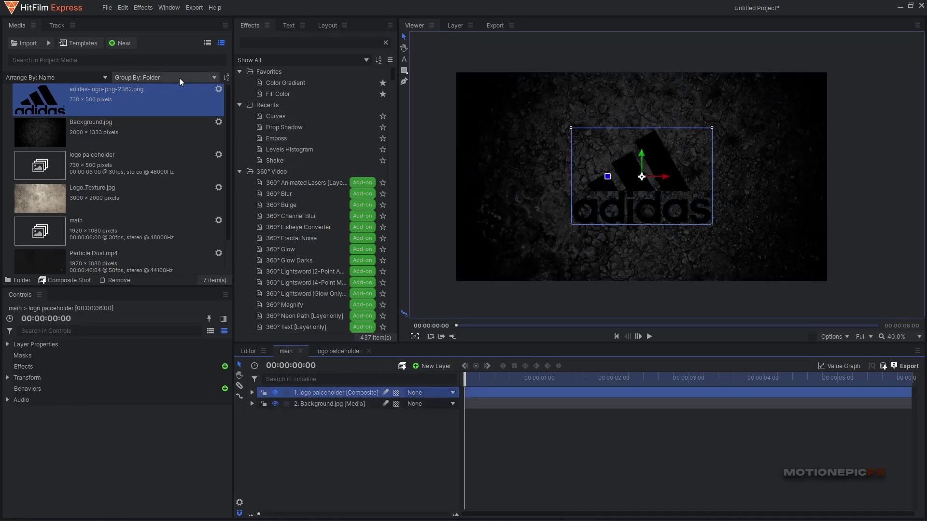
click(121, 44)
click(129, 55)
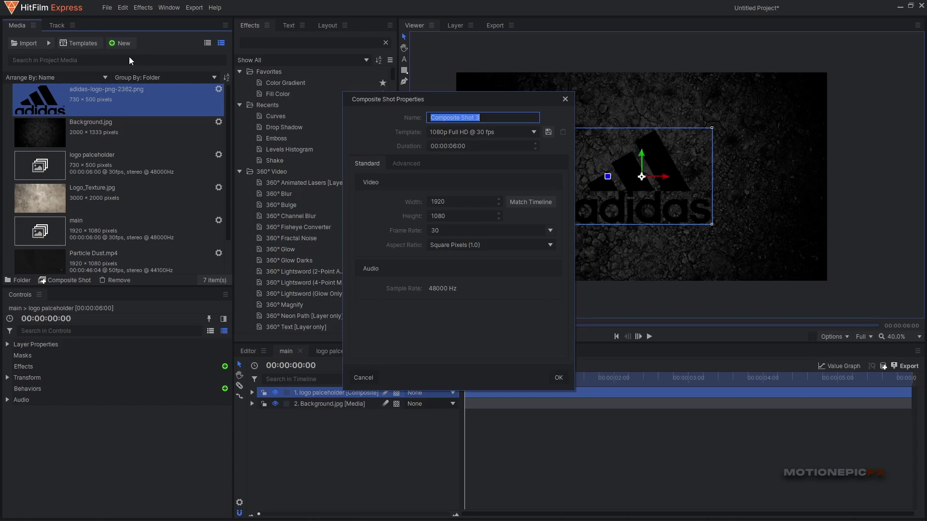
text(logo texture)
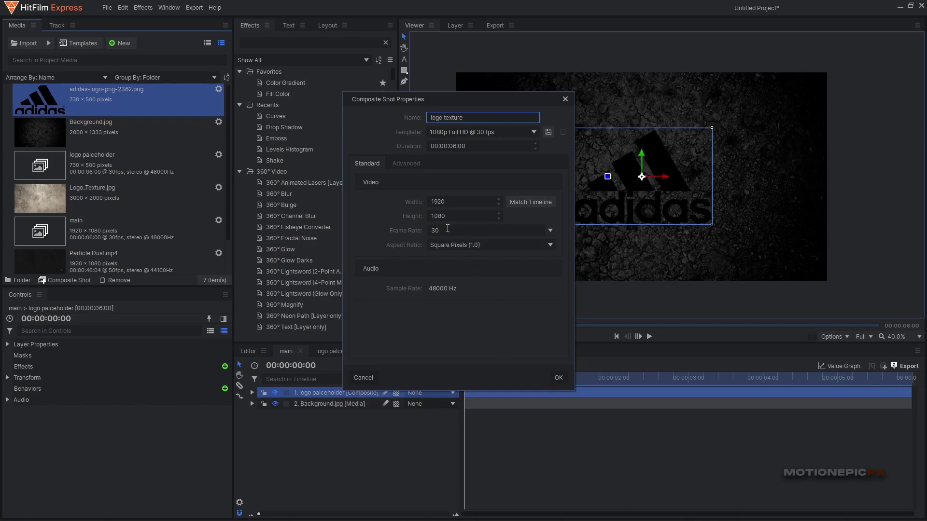
click(558, 378)
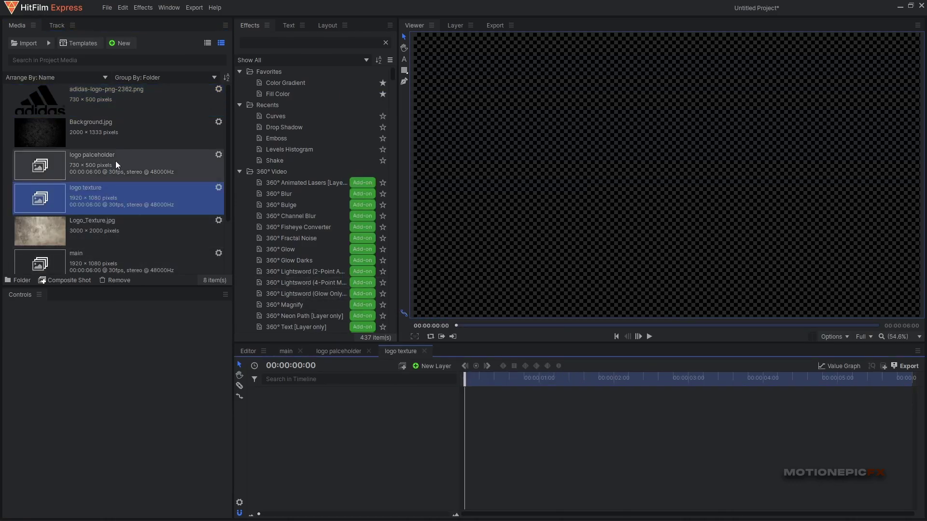
Place logo palceholder above Logo_Texture.jpg in the logo texture timeline.
drag(103, 160, 325, 409)
click(106, 228)
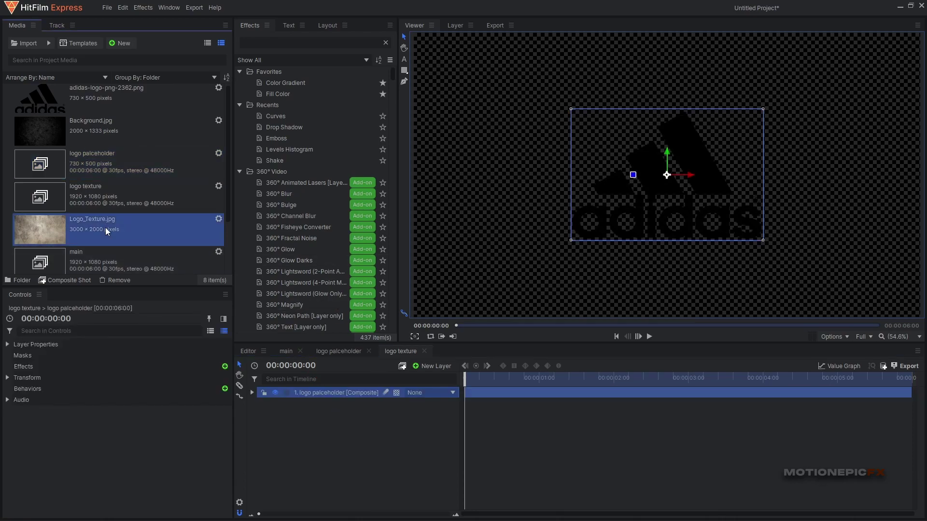
drag(83, 225, 328, 396)
click(252, 404)
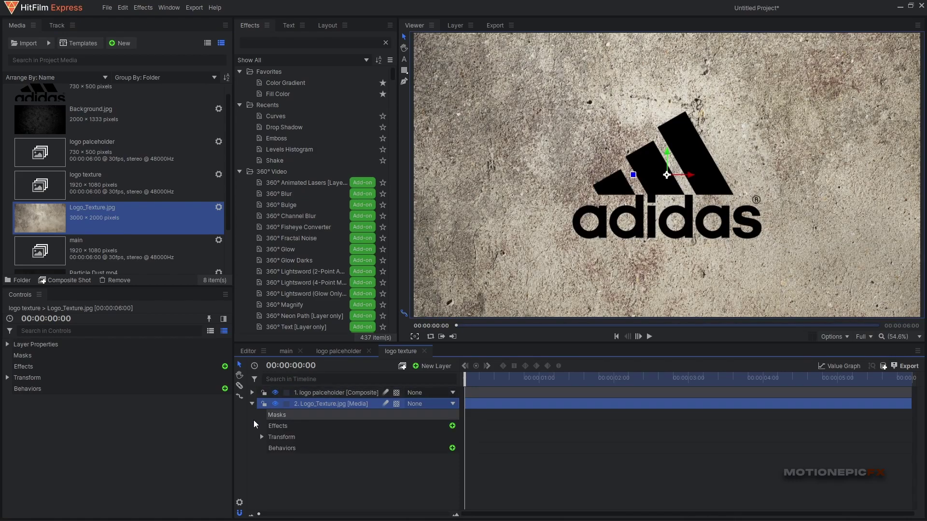
Scale the Logo_Texture layer down to about 40%.
click(261, 437)
scroll(584, 236, down, 1)
mouse_move(419, 481)
mouse_down()
mouse_move(388, 481)
mouse_move(408, 481)
mouse_up()
click(252, 404)
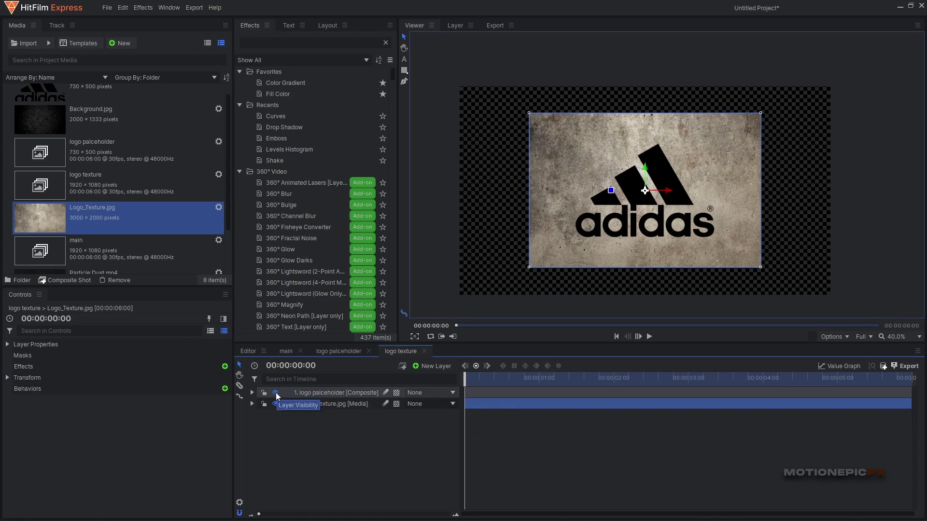
Hide logo palceholder and apply the Set Matte effect to Logo_Texture.
click(276, 392)
click(312, 392)
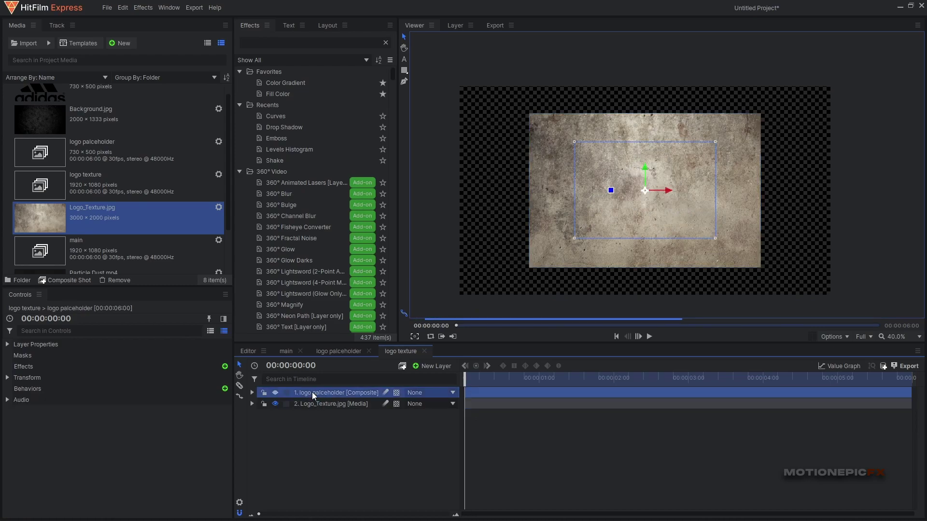
click(321, 404)
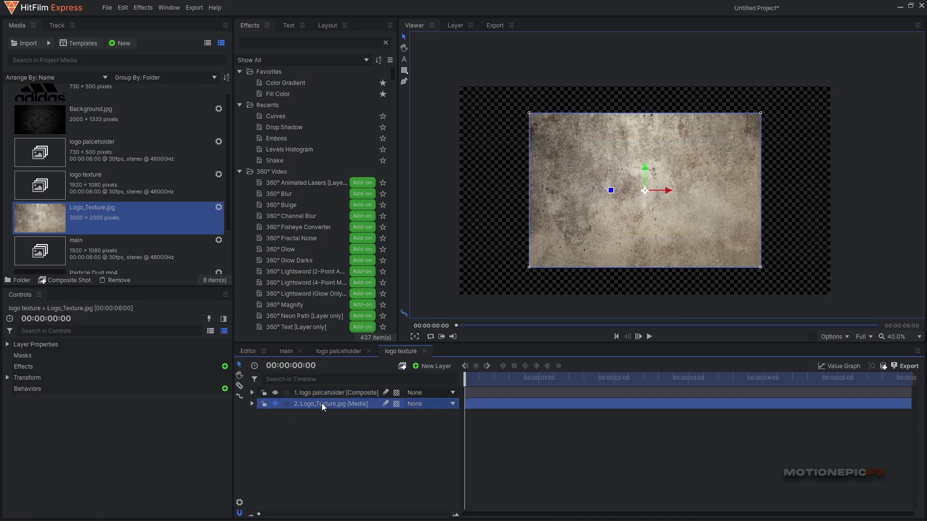
click(278, 44)
text(s)
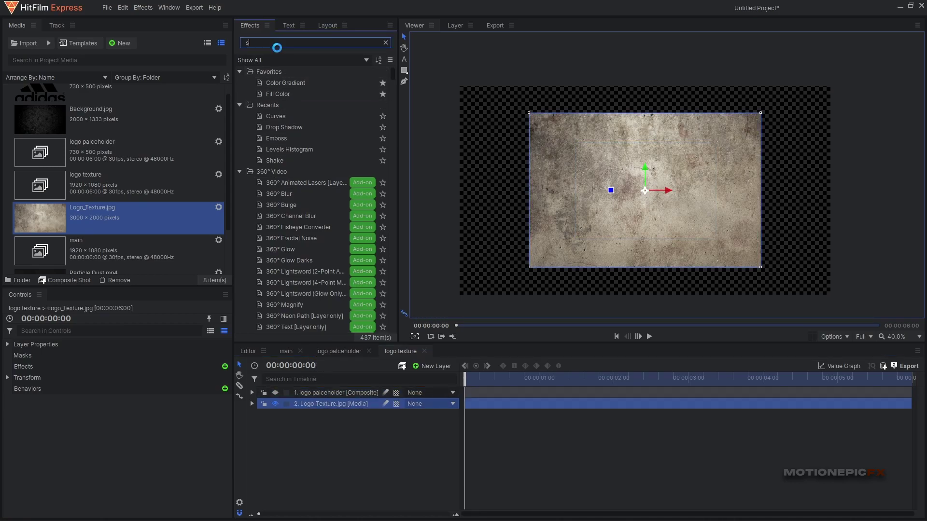
text(et)
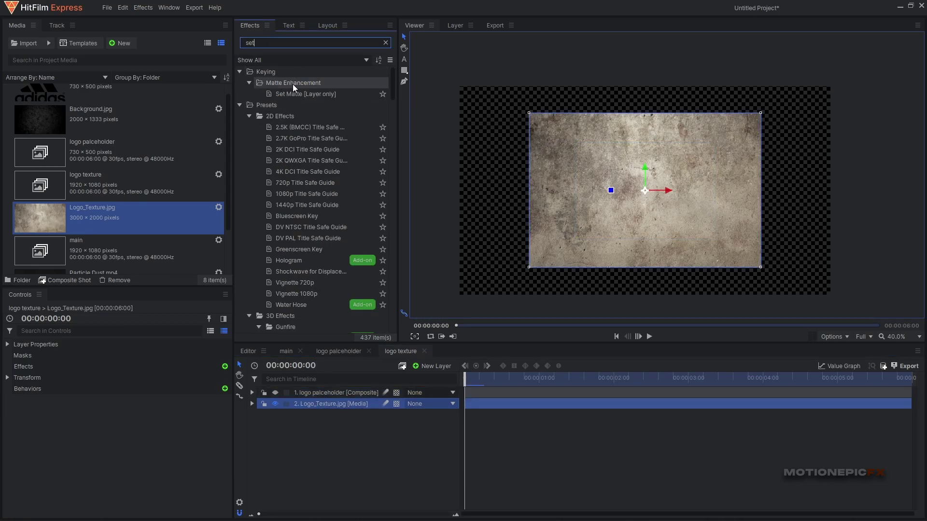
drag(288, 92, 76, 396)
Set the matte source to logo palceholder, blend to Subtract, and invert it.
click(17, 377)
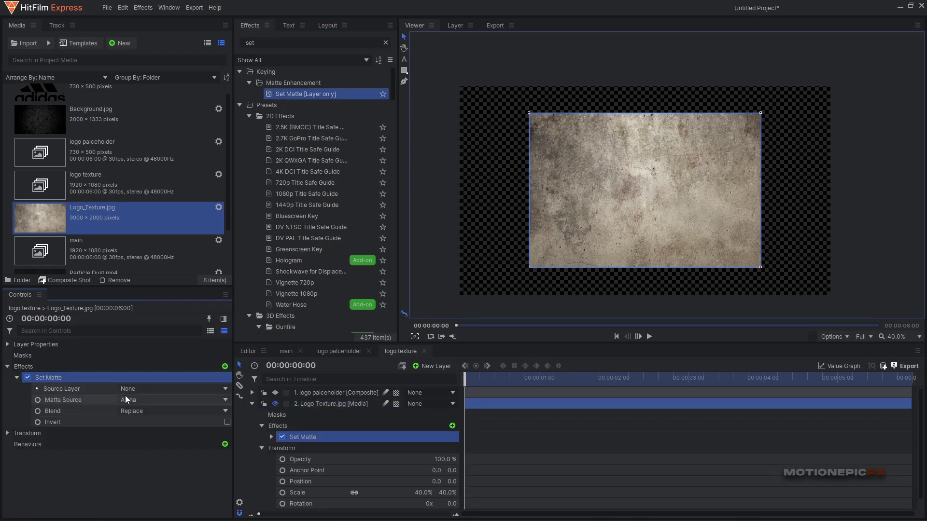
click(140, 389)
click(141, 415)
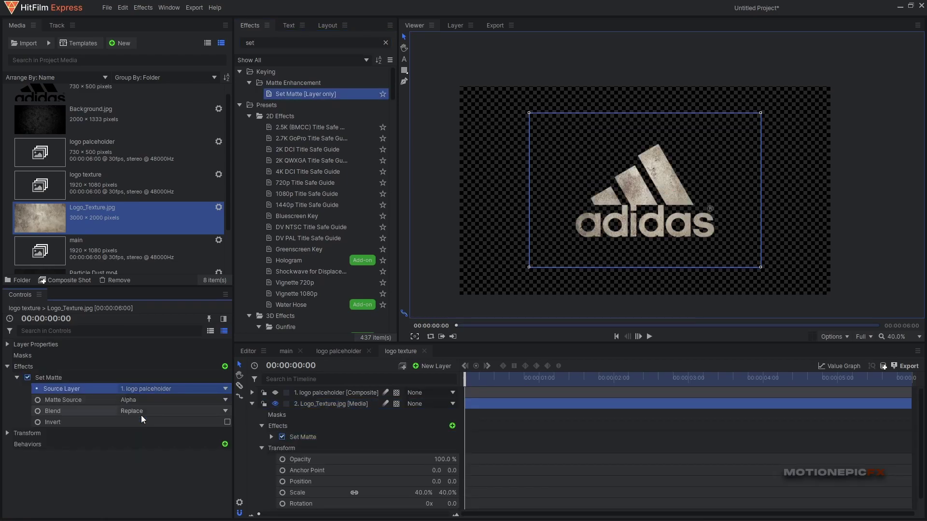
click(159, 409)
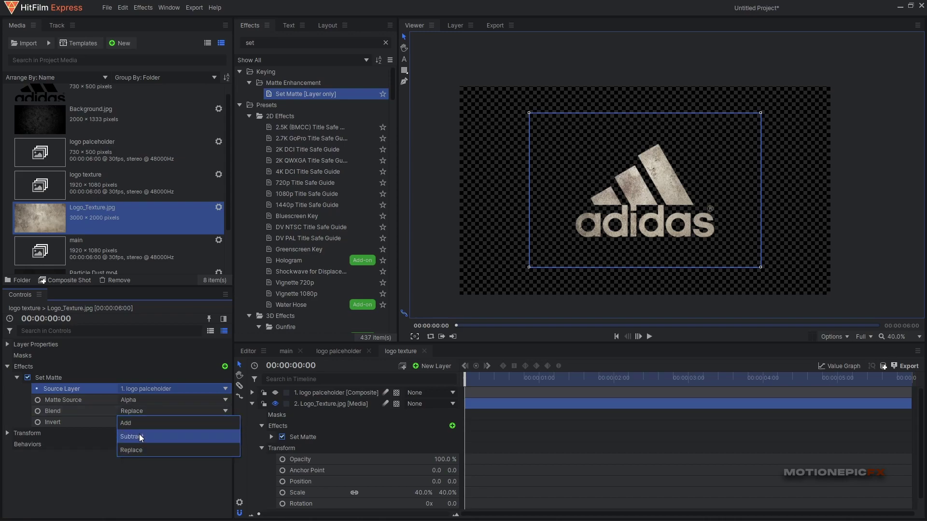
click(139, 434)
click(227, 422)
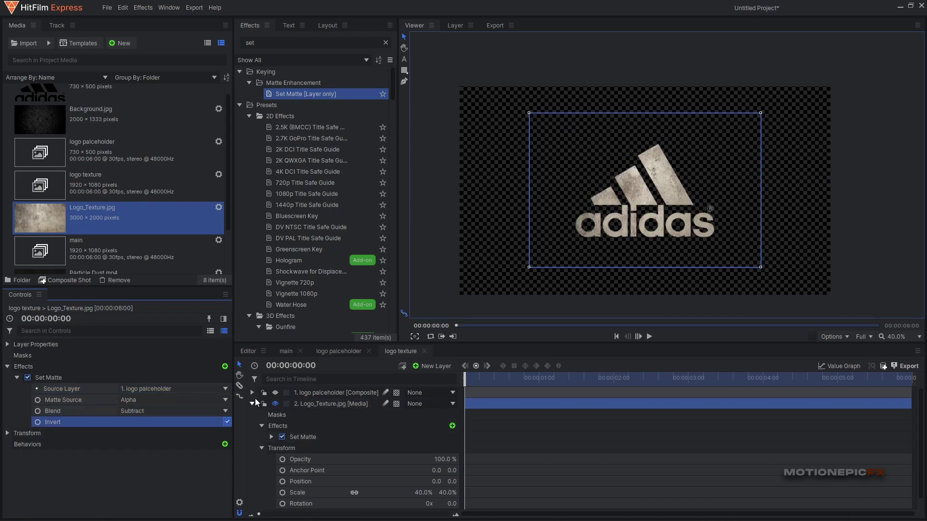
Shrink the textured logo to 27% and nudge its position slightly.
click(261, 425)
drag(425, 478, 363, 479)
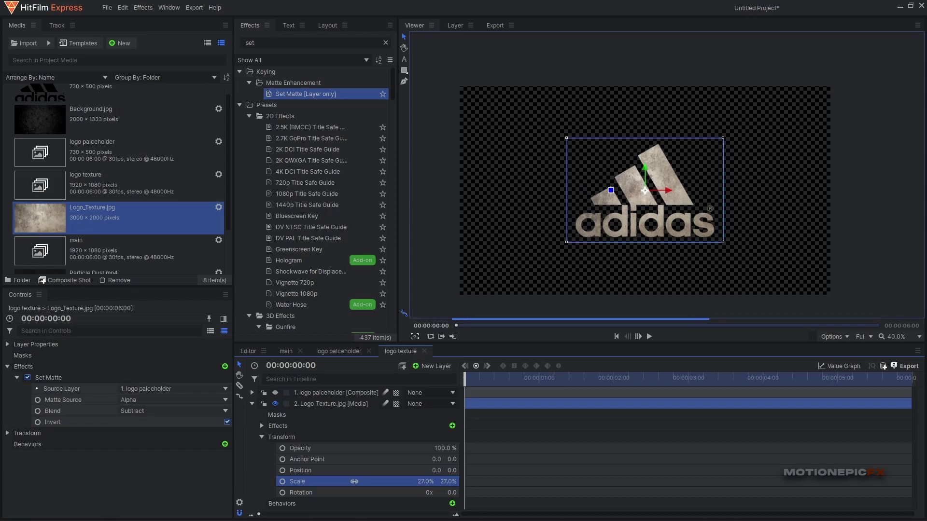
drag(633, 167, 633, 167)
mouse_move(669, 192)
mouse_down()
mouse_move(610, 192)
mouse_move(669, 206)
mouse_up()
click(252, 404)
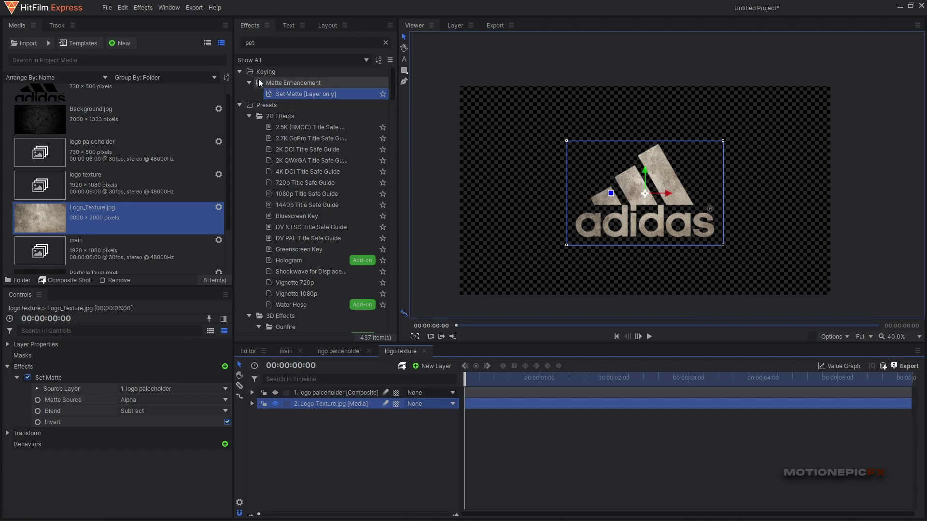
Apply Curves to Logo_Texture, raise the black point to darken it, and return to main.
double_click(255, 43)
text(cur)
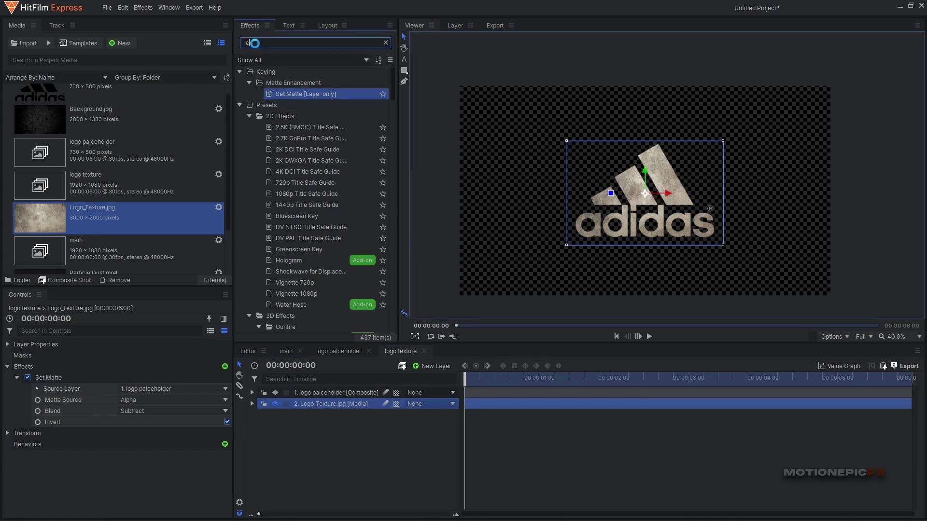
click(284, 84)
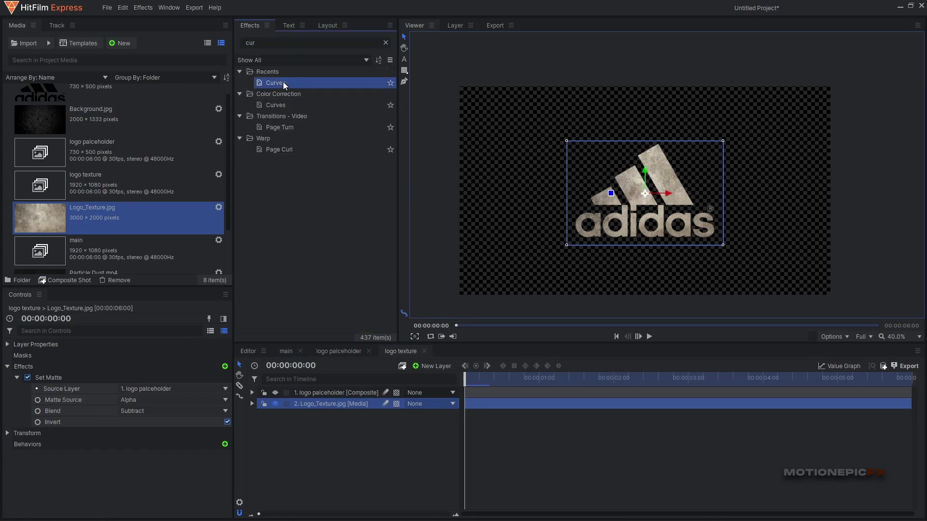
double_click(282, 82)
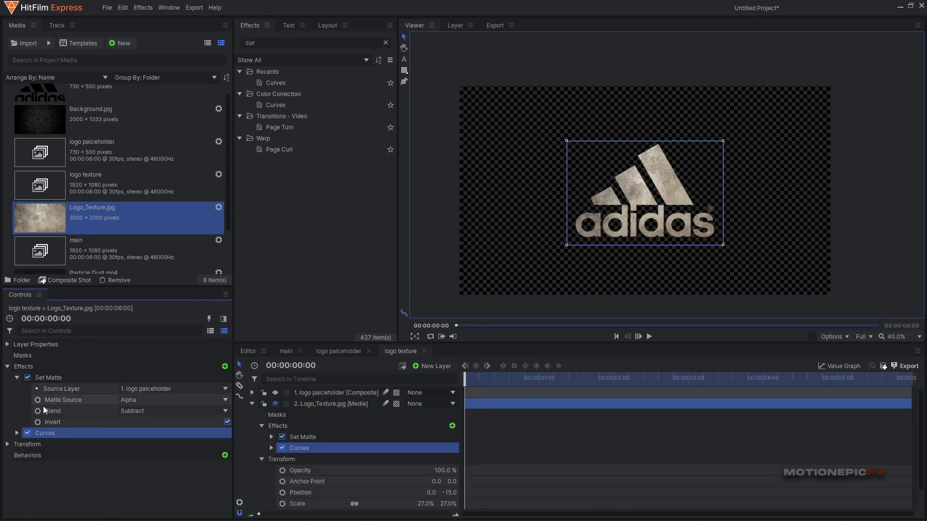
click(17, 433)
scroll(136, 478, down, 3)
drag(119, 492, 142, 492)
scroll(666, 190, up, 3)
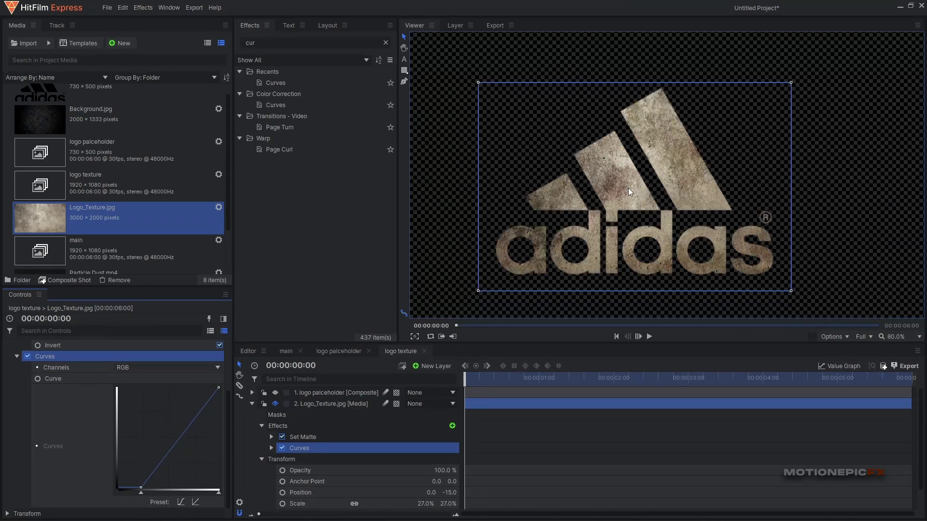
click(285, 355)
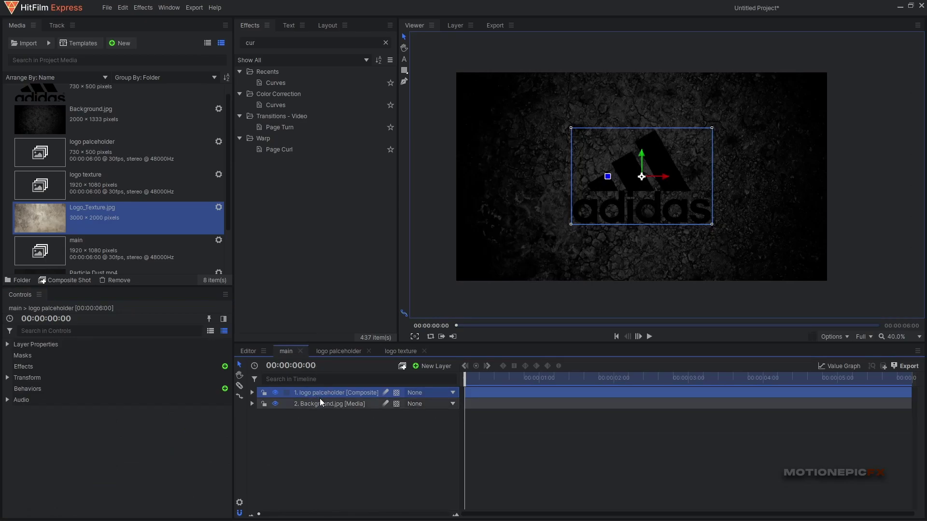
Replace the logo placeholder layer with the logo texture composite at 77% scale.
key(Delete)
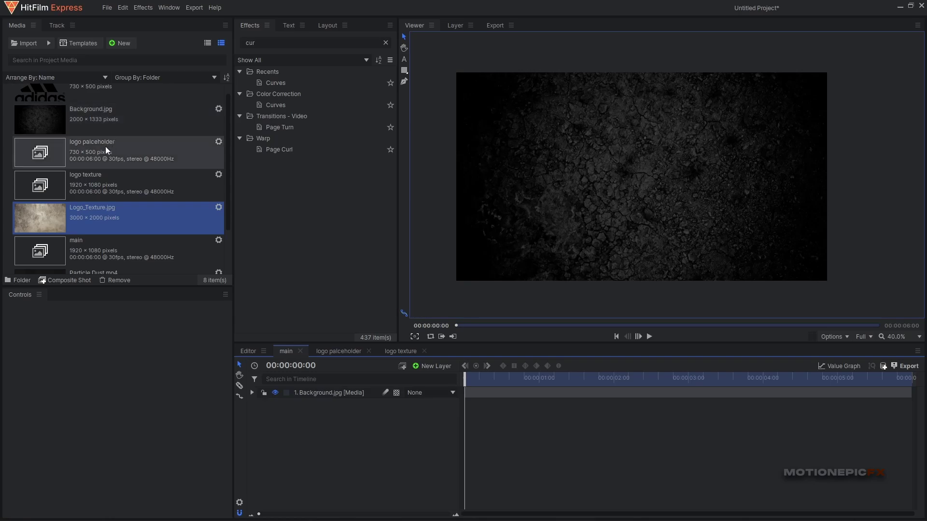
click(114, 189)
drag(114, 189, 328, 392)
click(251, 393)
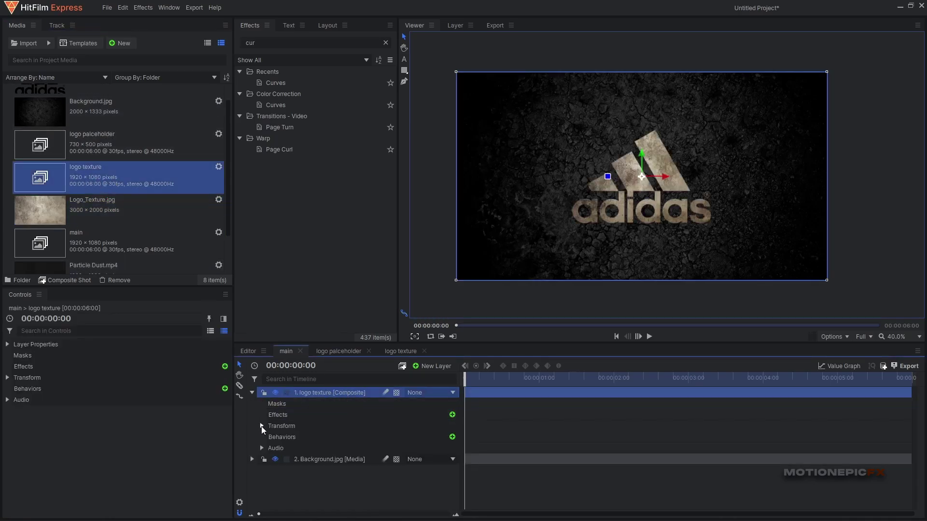
click(262, 426)
drag(418, 470, 384, 470)
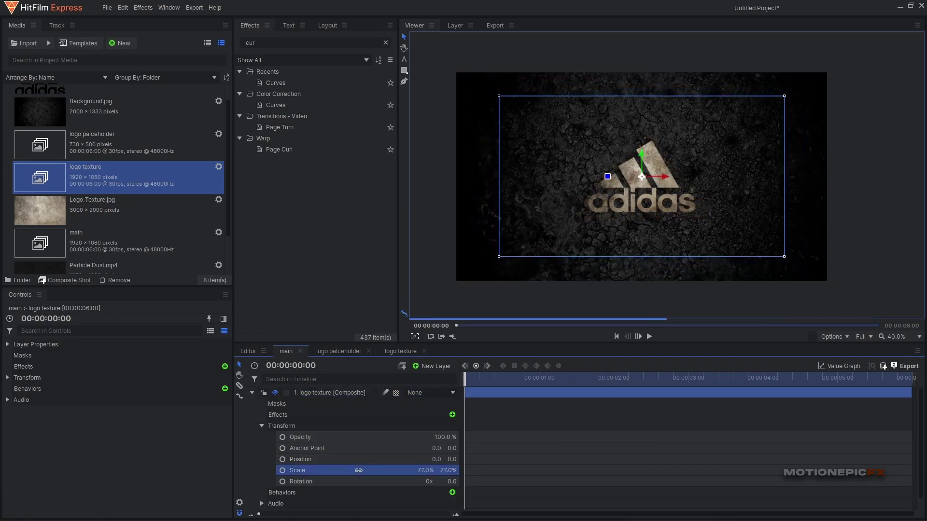
click(251, 393)
click(308, 451)
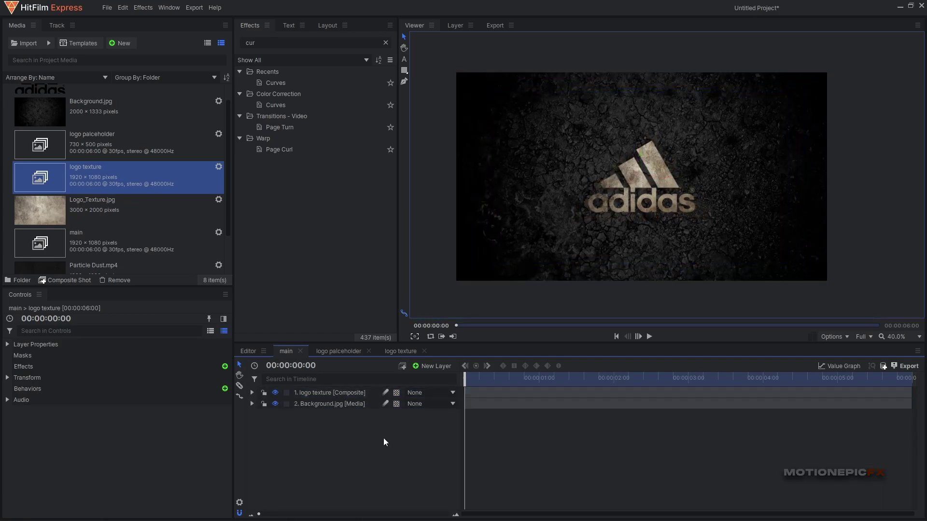
Make the logo texture layer a 3D plane and add a camera.
click(396, 392)
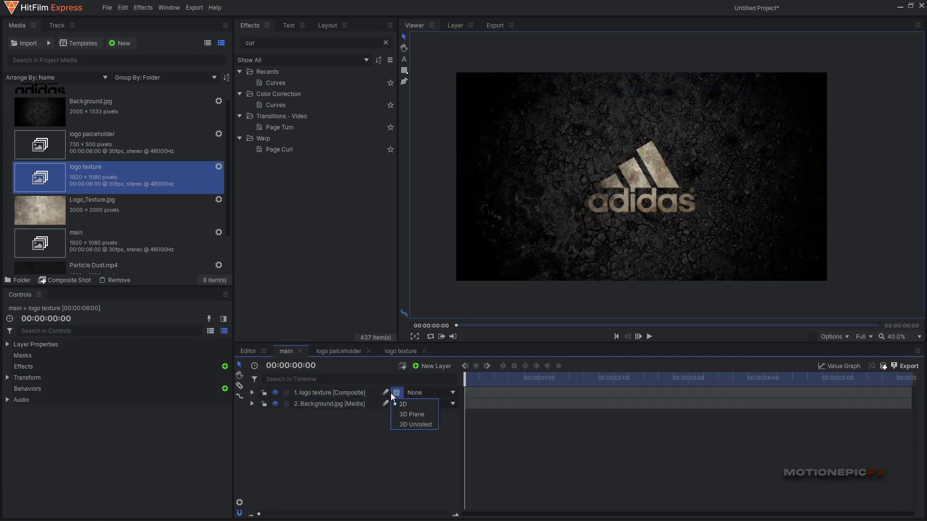
click(406, 415)
click(511, 288)
Keyframe the logo's Position at 00:00:01:00 and pull it to Z 1869 at 00:00:00:20.
click(539, 377)
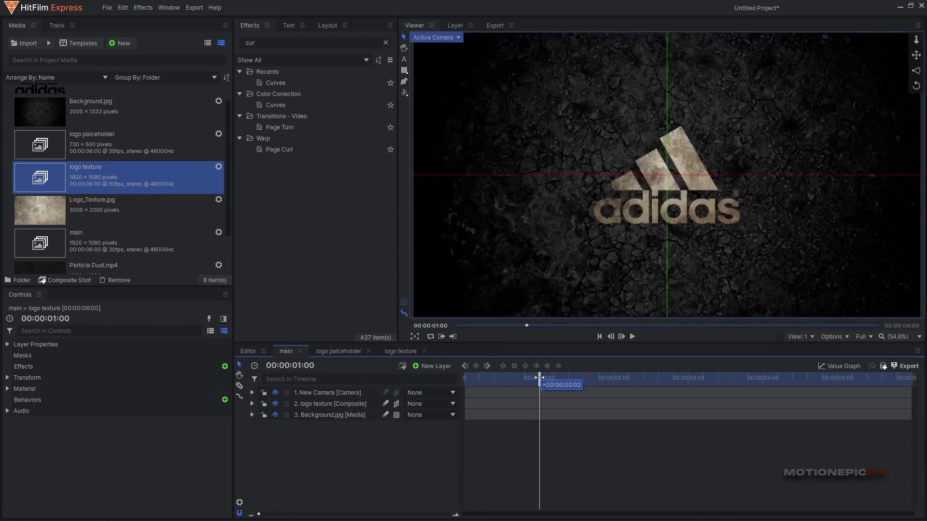
click(252, 404)
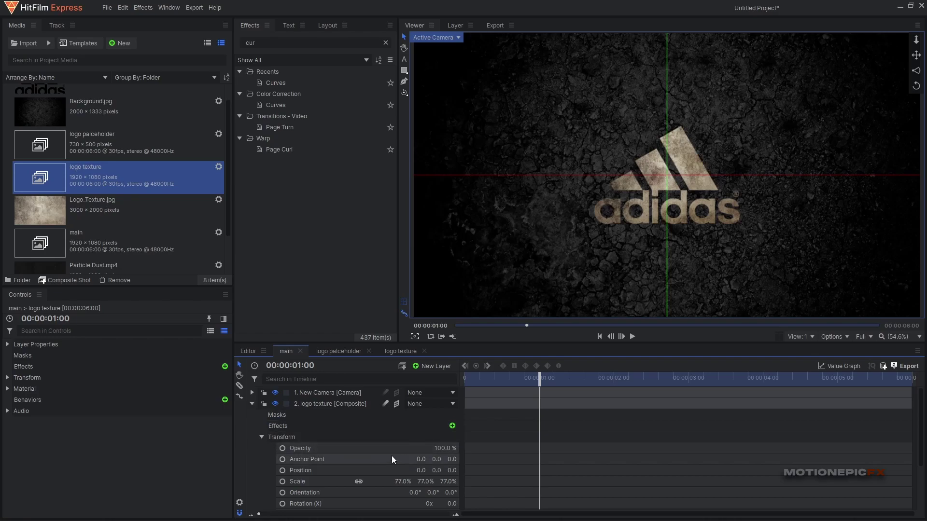
click(282, 470)
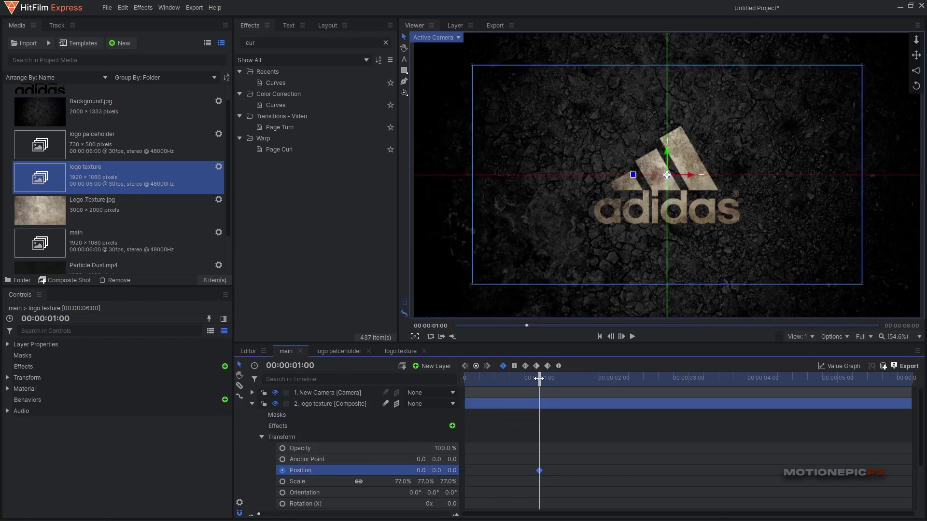
drag(539, 377, 514, 377)
drag(456, 473, 517, 473)
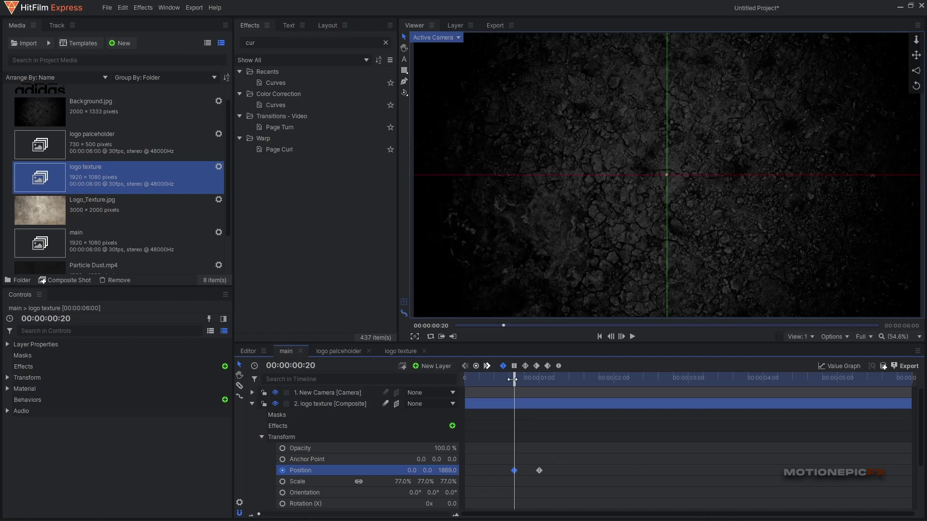
drag(512, 380, 540, 408)
Make both Position keyframes smooth, steepen the easing curve, and preview the drop.
drag(566, 472, 507, 477)
click(559, 366)
click(826, 369)
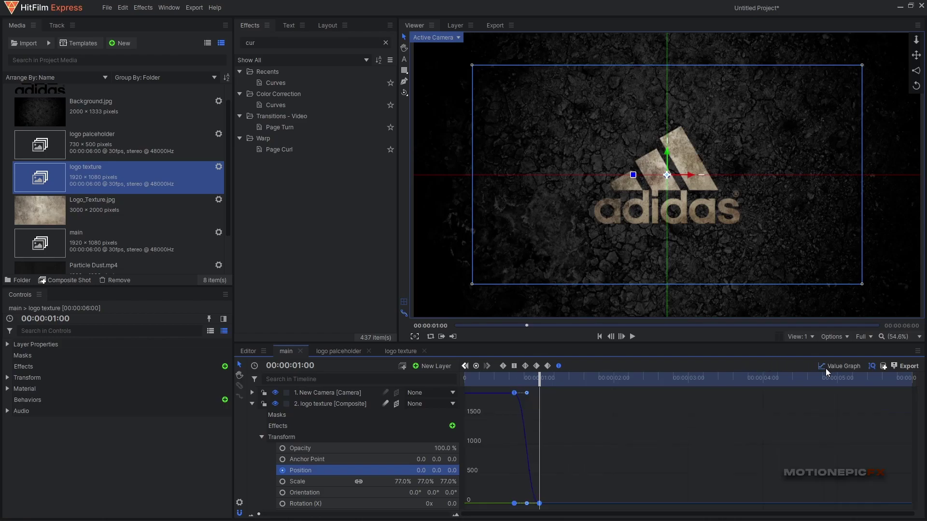
drag(526, 392, 510, 380)
key(space)
key(space)
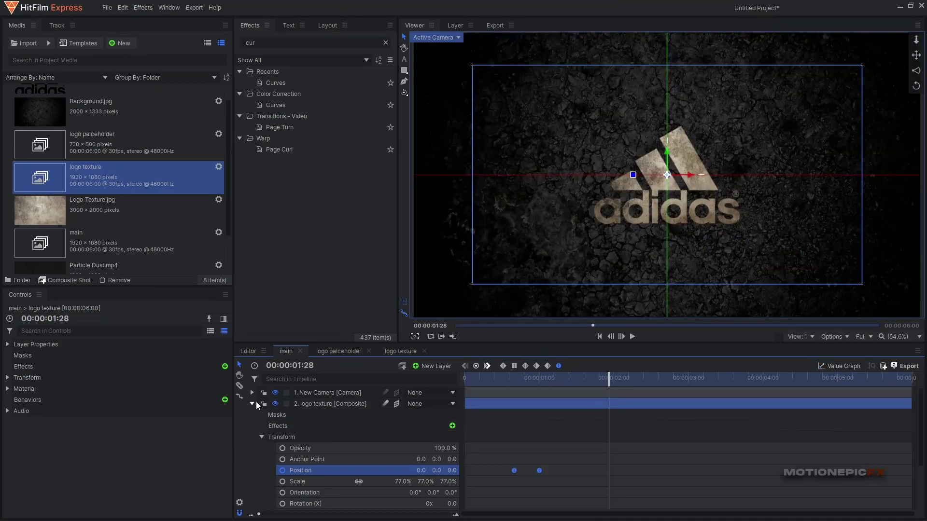
click(251, 403)
click(304, 439)
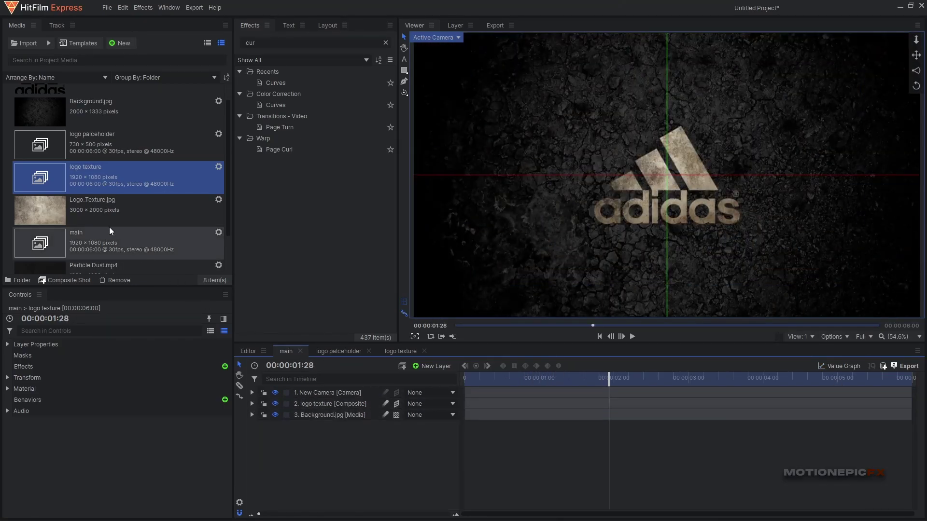
Add Smoke_Explosion.mp4 above the background with a see-through blend mode.
scroll(99, 217, down, 1)
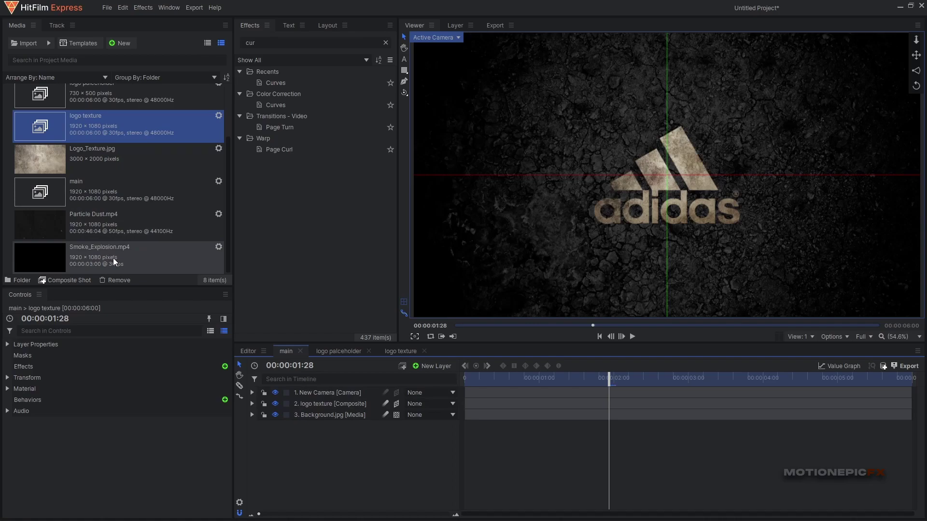
click(95, 261)
drag(95, 261, 334, 404)
drag(322, 407, 322, 407)
mouse_move(487, 375)
mouse_down()
mouse_move(513, 376)
mouse_move(489, 376)
mouse_up()
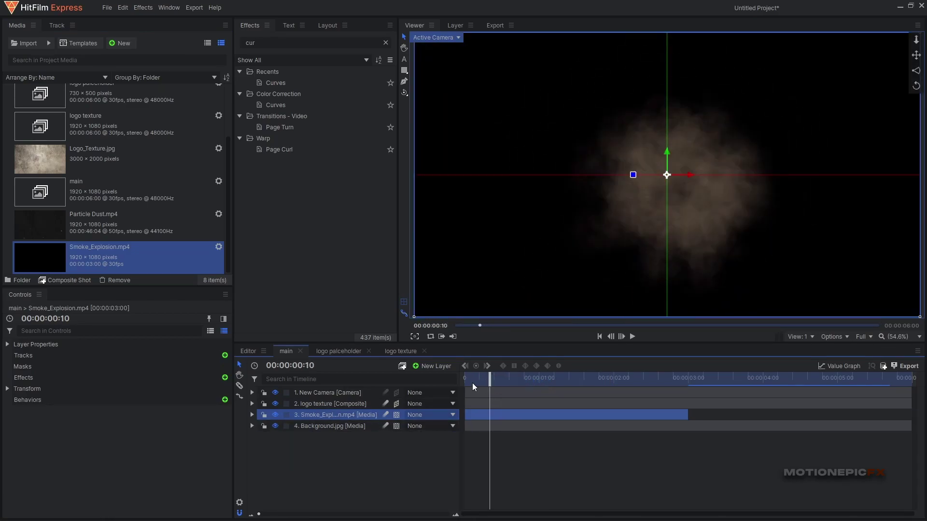
right_click(322, 415)
mouse_move(421, 139)
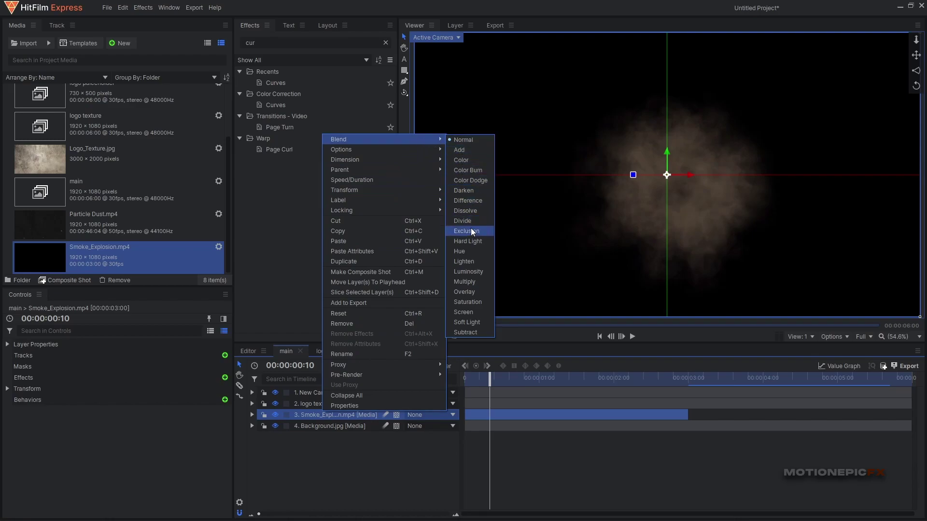
click(473, 260)
Retime the smoke clip to start about 18 frames later, matching the logo's landing.
drag(478, 414, 485, 413)
drag(529, 378, 539, 380)
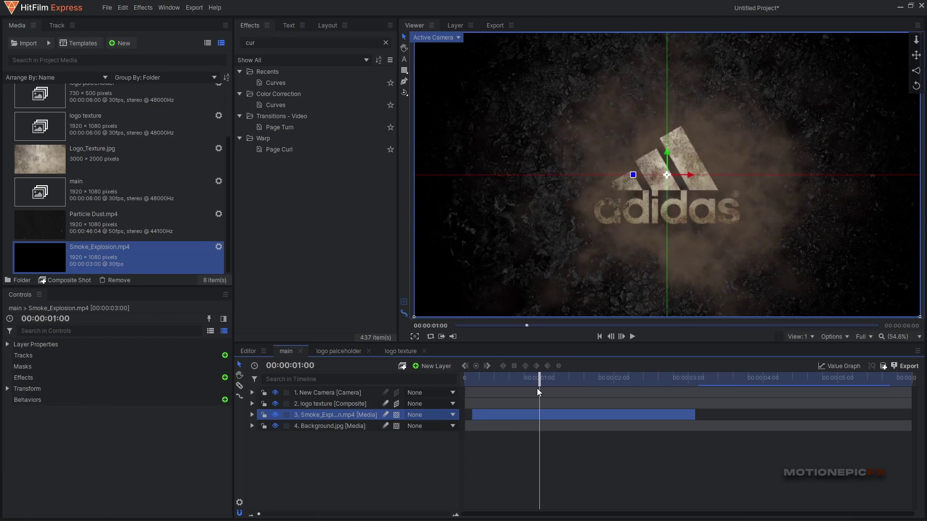
drag(496, 415, 542, 410)
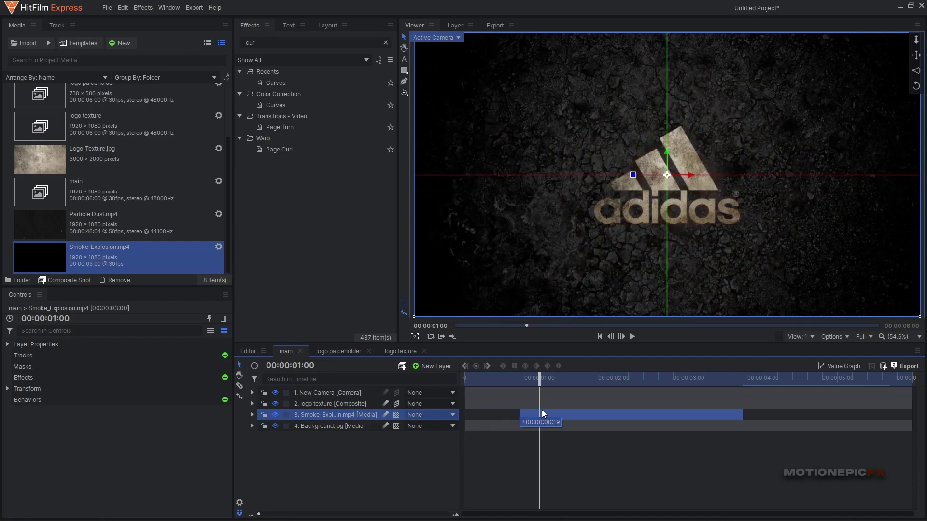
click(506, 380)
key(space)
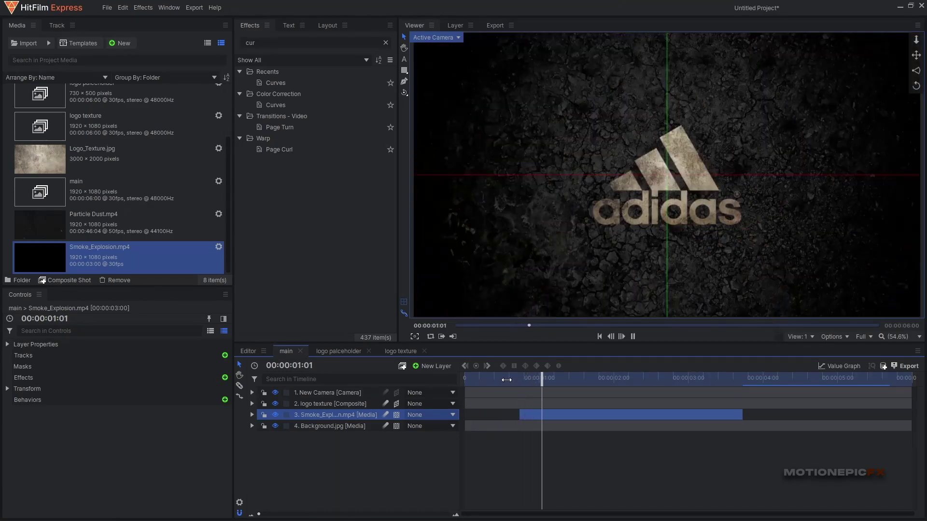
click(505, 380)
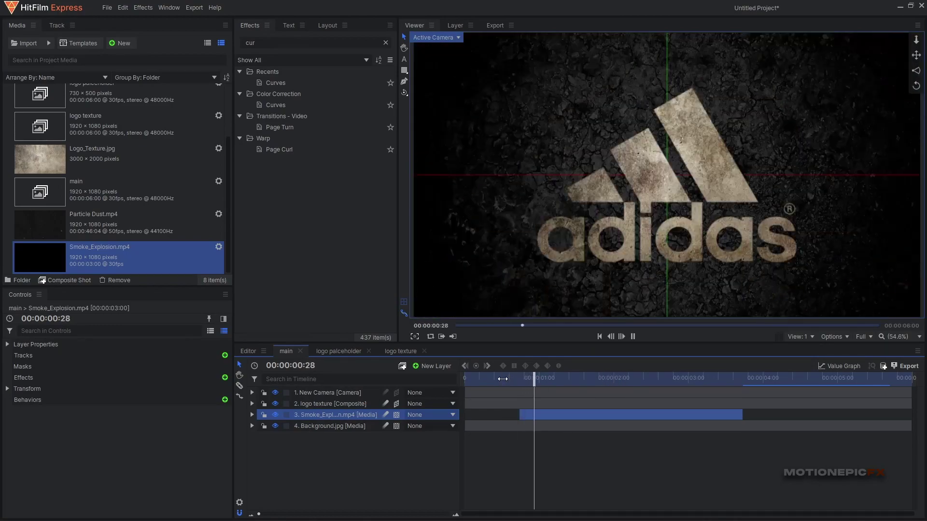
key(space)
drag(539, 417, 535, 417)
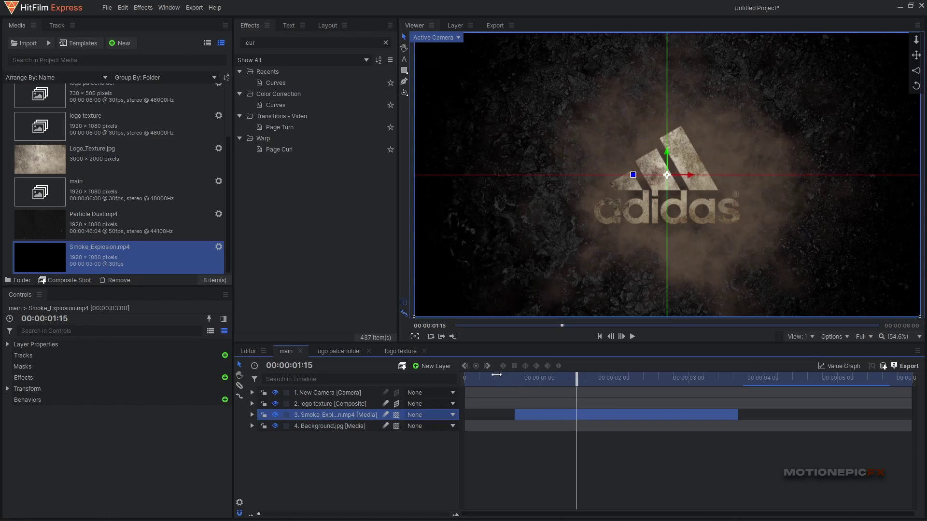
click(496, 376)
key(space)
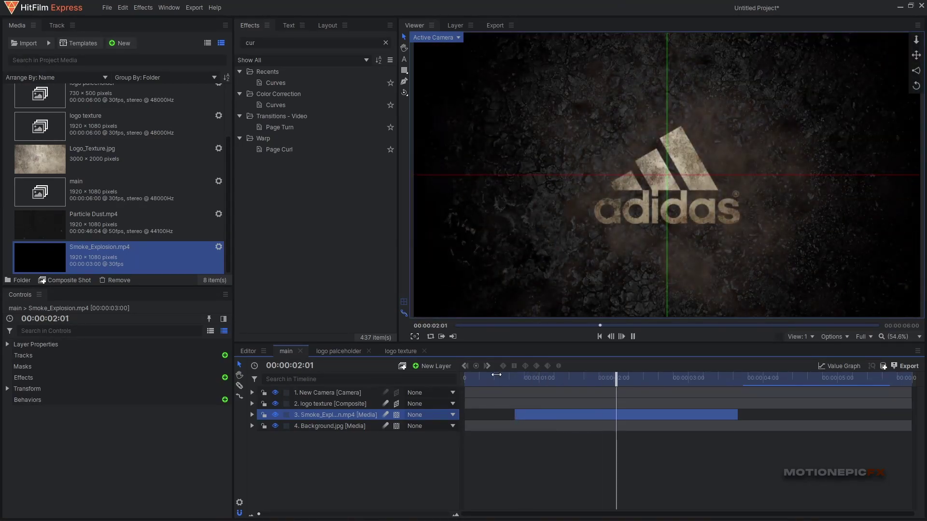
click(502, 376)
key(space)
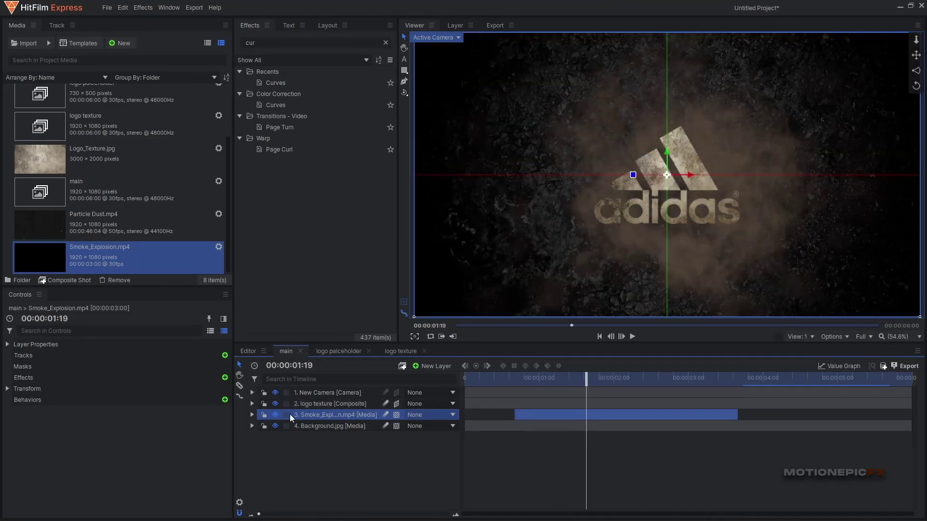
Lower the smoke layer's Opacity to 81%.
click(252, 414)
click(262, 459)
click(301, 470)
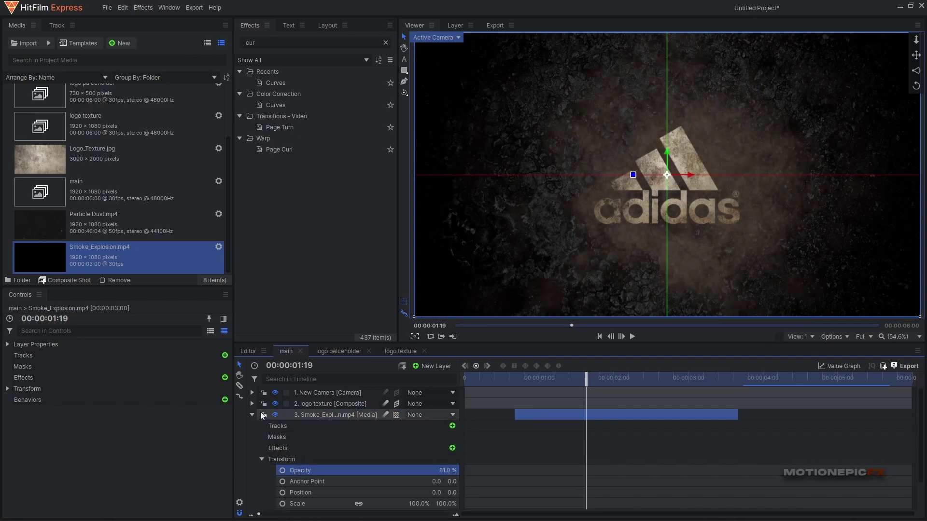
click(252, 415)
click(516, 377)
drag(516, 377, 570, 377)
click(318, 403)
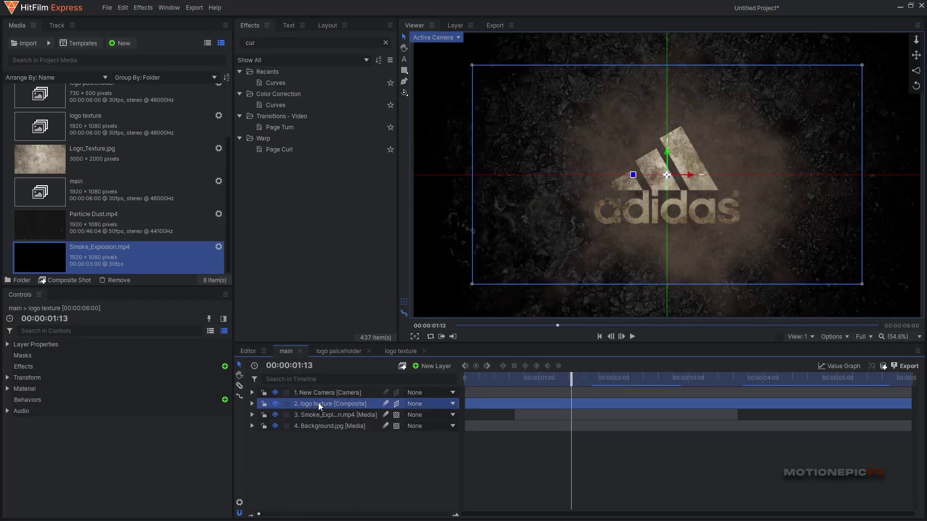
Duplicate the logo texture layer below the original and rename it 'logo shdow'.
key(ctrl+d)
drag(322, 404, 323, 416)
double_click(323, 415)
click(344, 414)
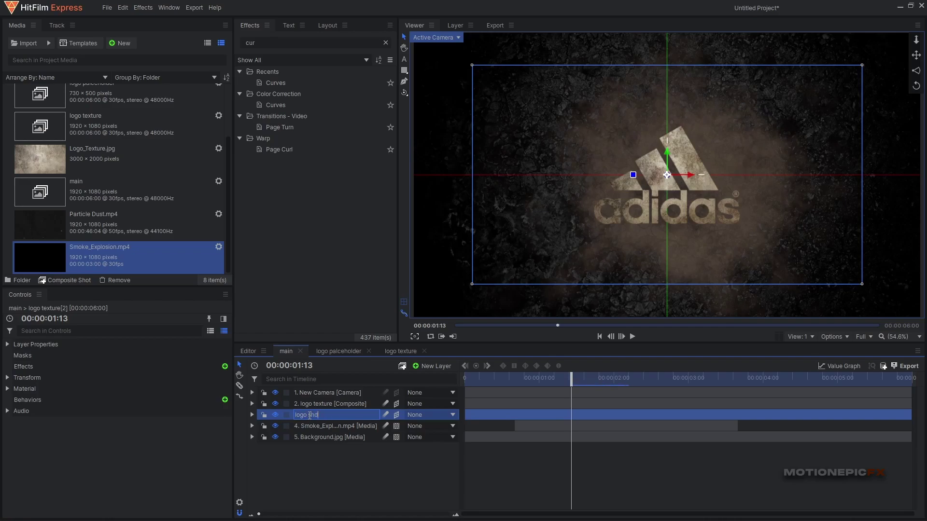
key(Return)
Apply Drop Shadow to logo shdow with Opacity 1.00 and Distance 14.5 px.
click(256, 43)
text(drop)
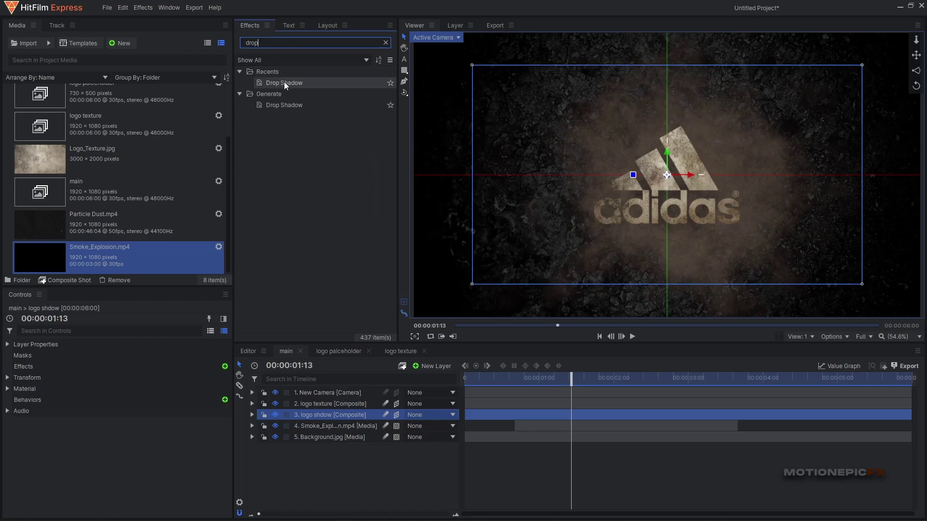
double_click(283, 83)
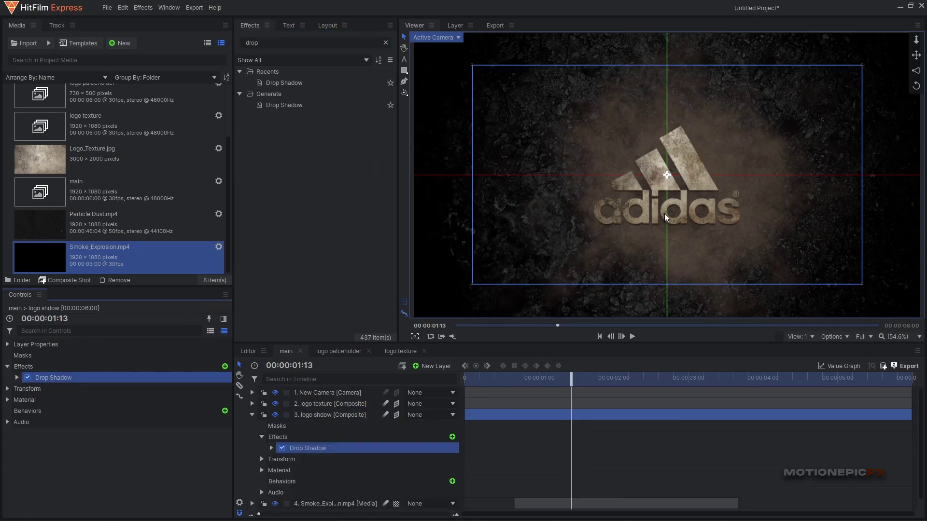
scroll(665, 217, up, 4)
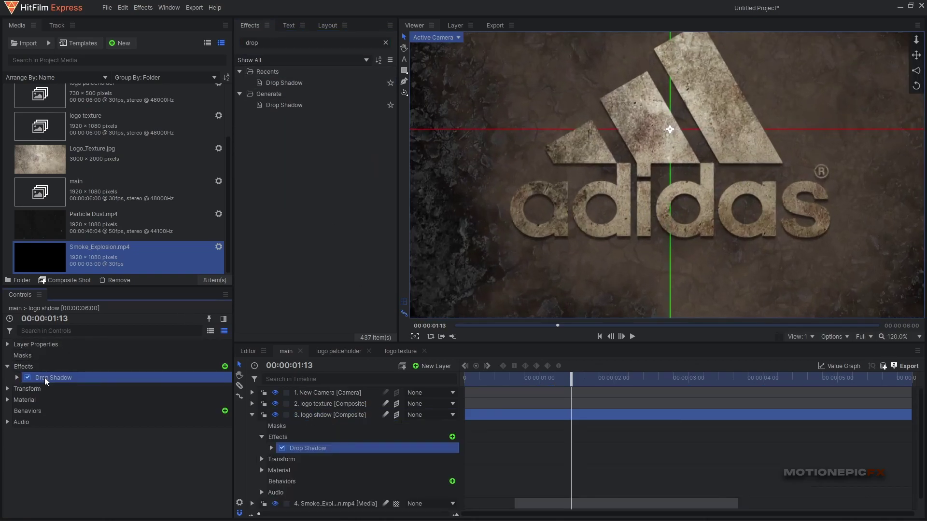
click(17, 377)
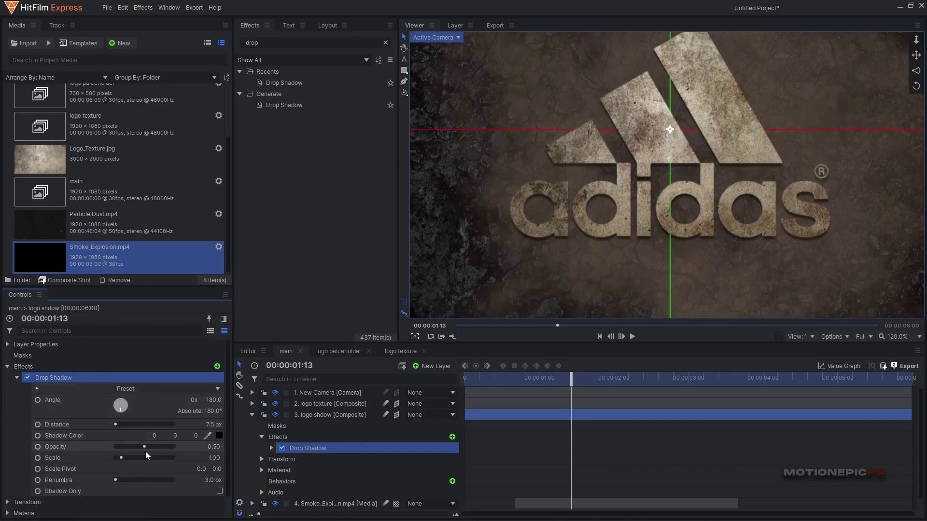
drag(146, 450, 241, 454)
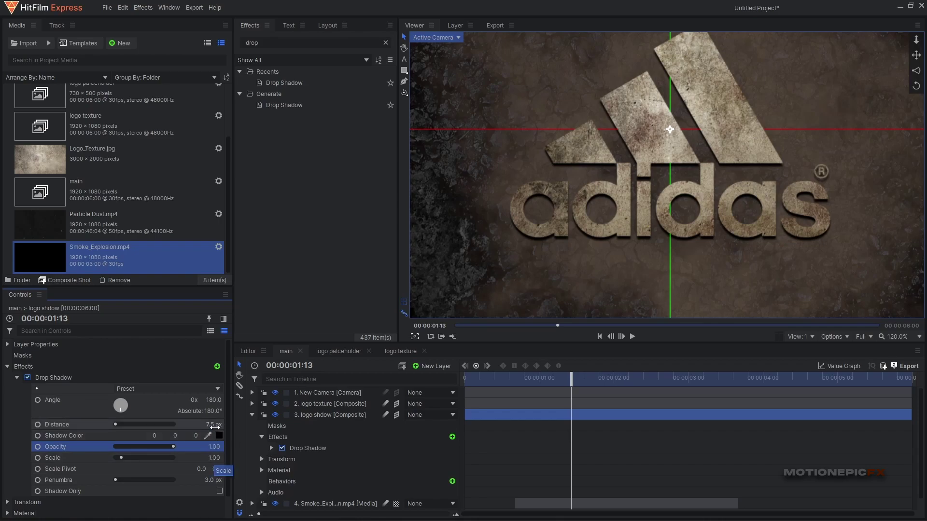
drag(214, 424, 247, 425)
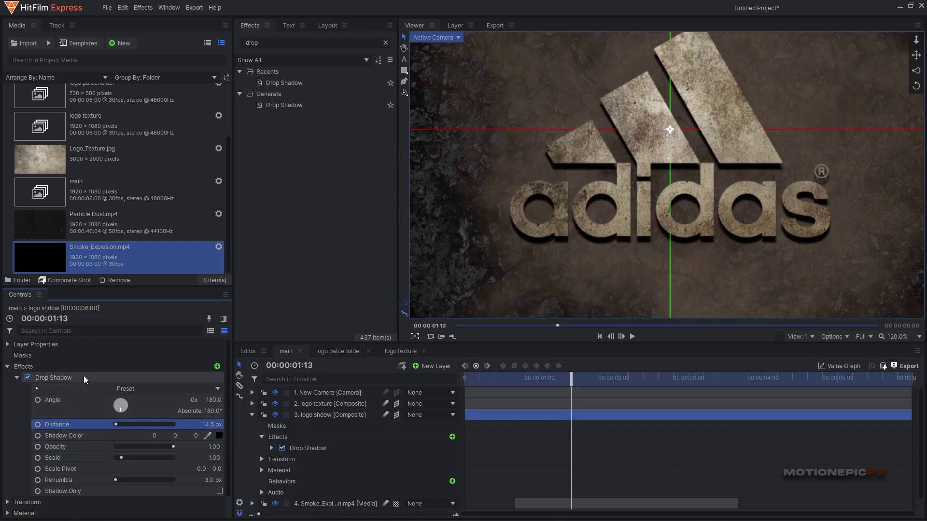
click(21, 377)
Duplicate the Drop Shadow effect, then delete the duplicate.
click(56, 381)
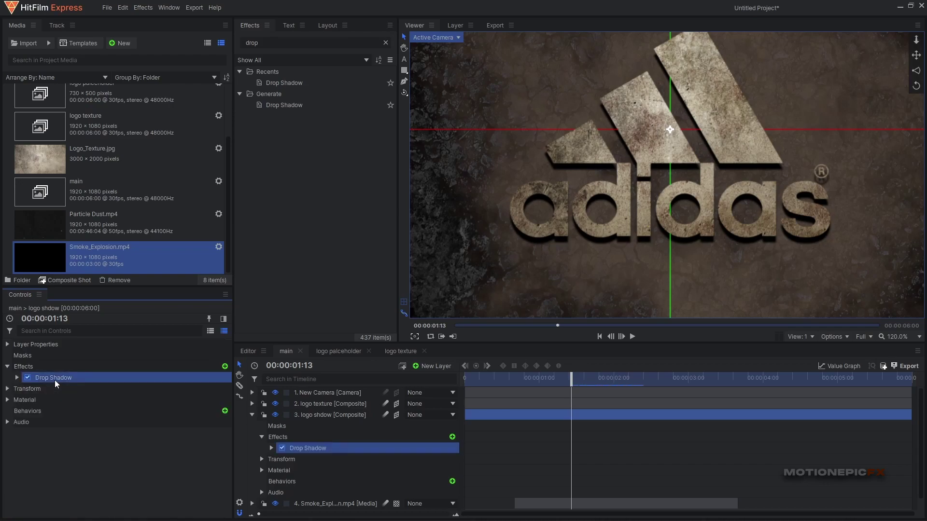
key(ctrl+d)
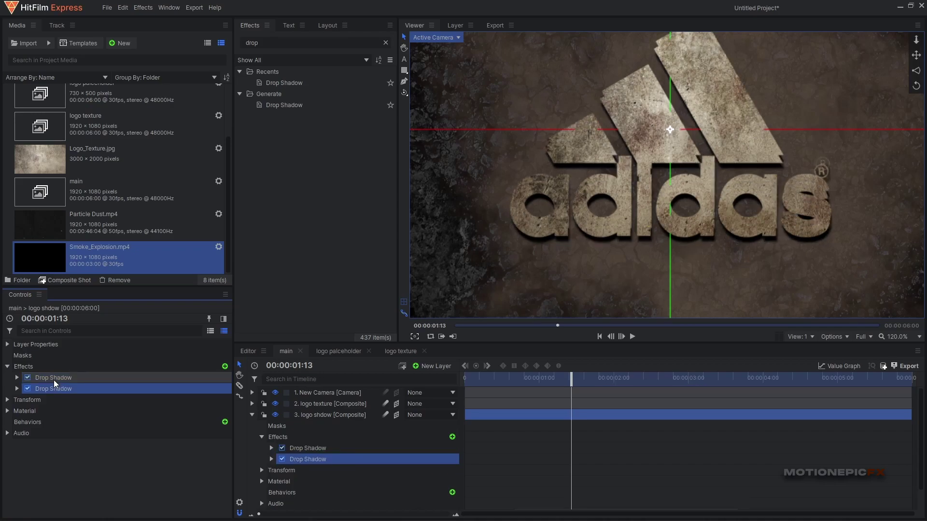
drag(653, 115, 640, 137)
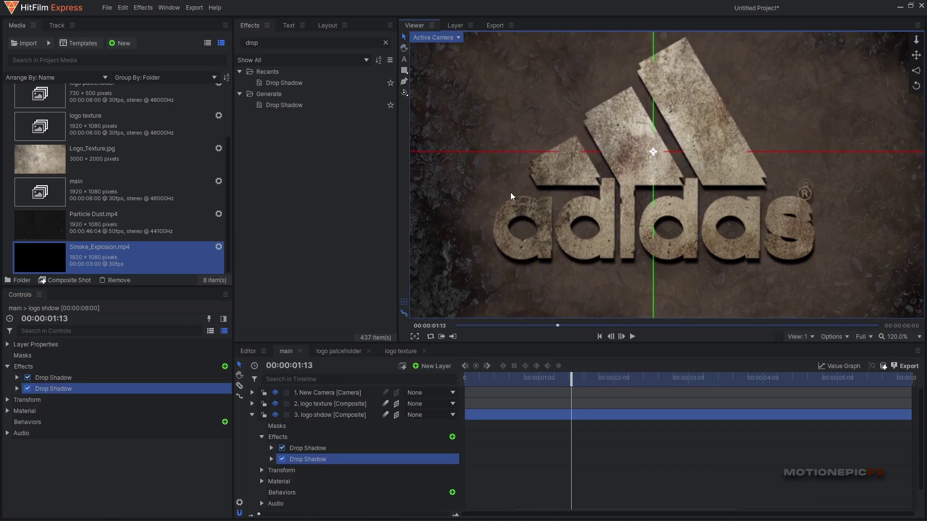
click(97, 388)
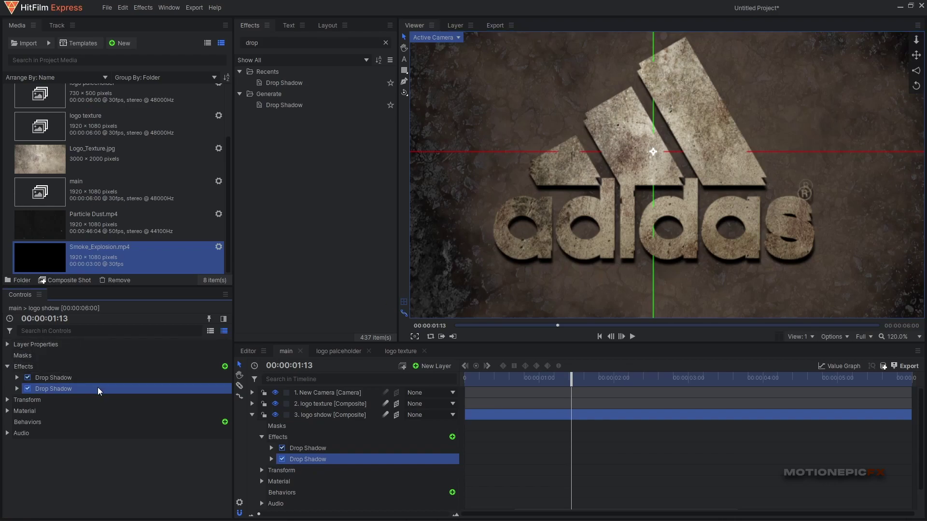
key(Delete)
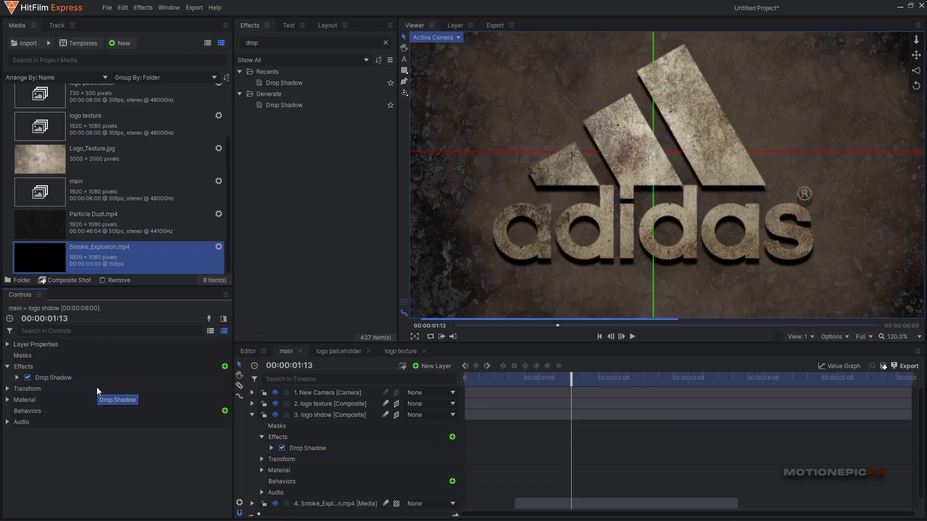
click(260, 417)
click(317, 416)
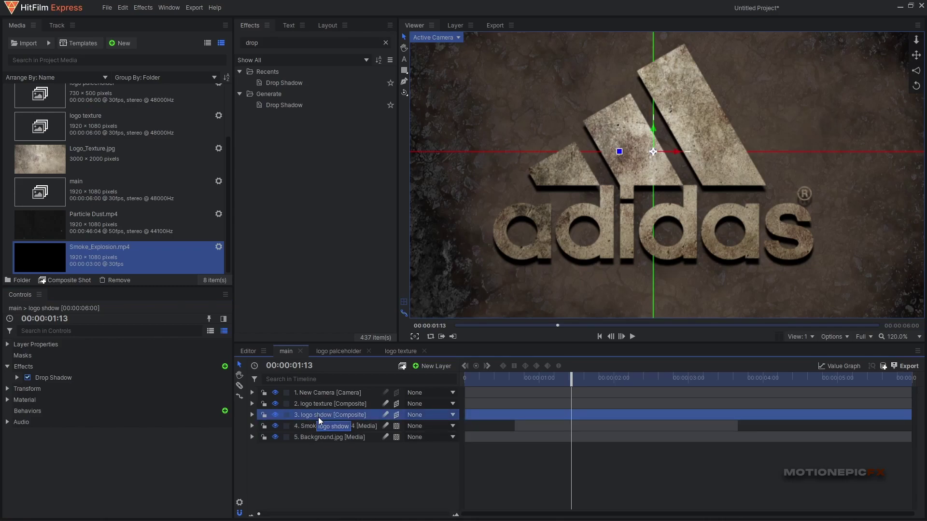
Duplicate the logo shdow layer and give the copy a 27.5 px Drop Shadow with Penumbra 21.
key(ctrl+d)
drag(302, 410, 314, 427)
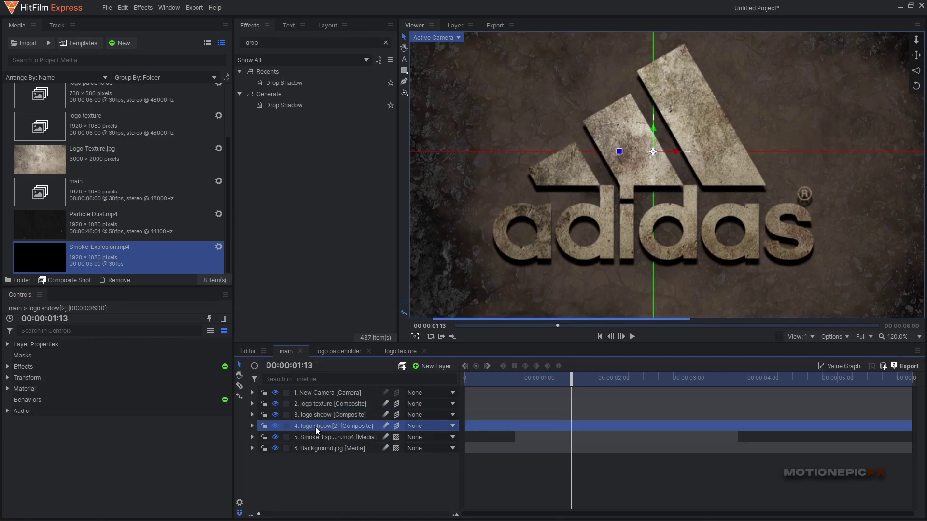
click(8, 377)
click(8, 377)
click(7, 367)
click(17, 377)
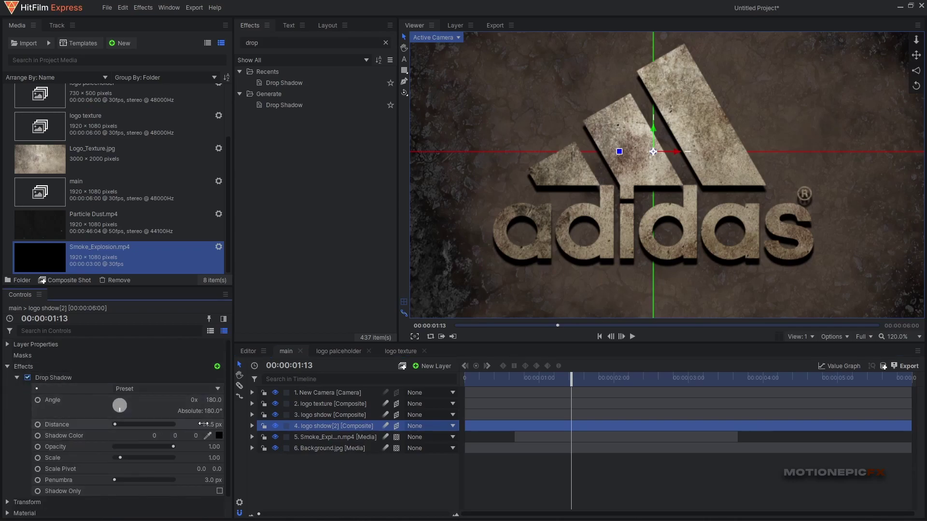
drag(213, 424, 234, 425)
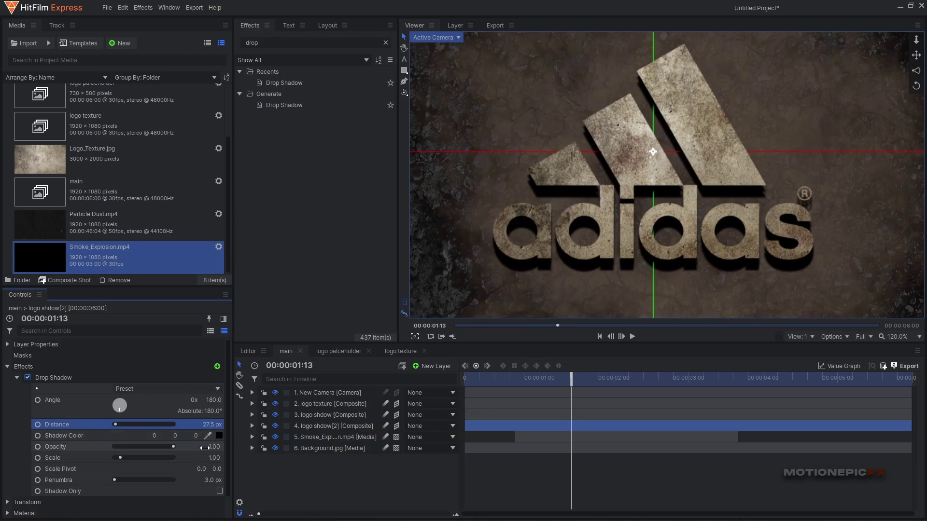
drag(213, 480, 225, 479)
Duplicate logo shdow[2] and set the new copy's shadow to 37.5 px, Penumbra 105.
click(323, 423)
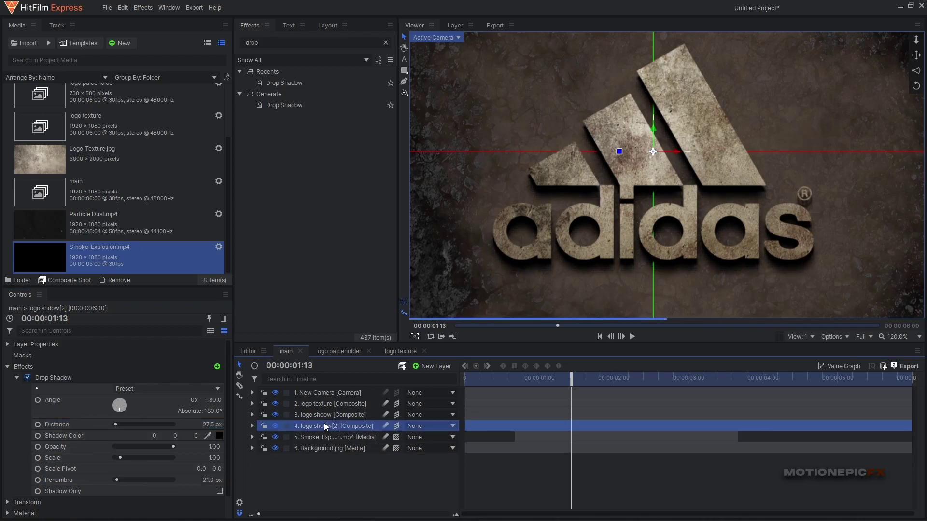
key(ctrl+d)
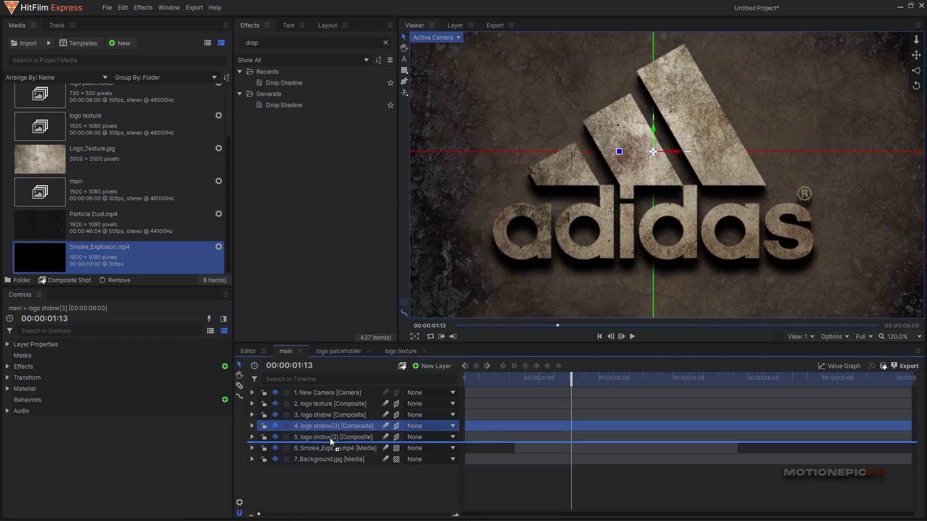
click(8, 366)
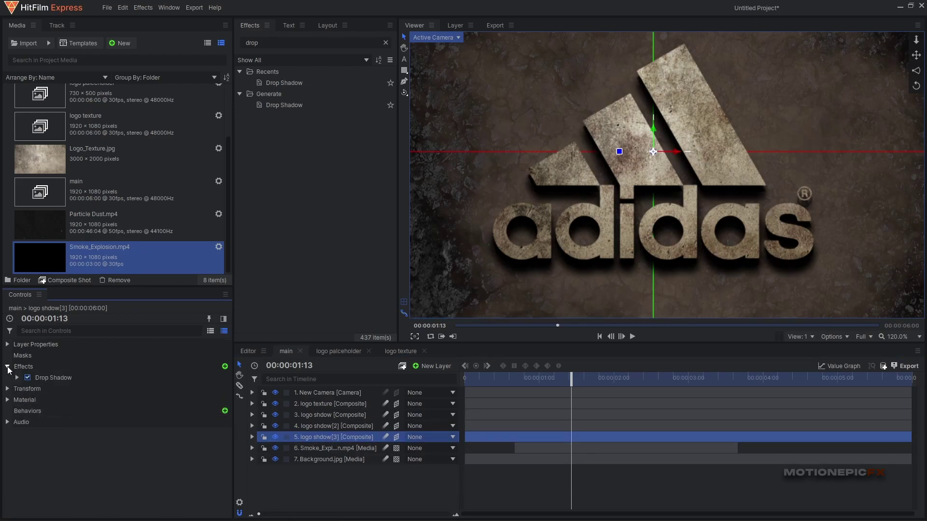
click(17, 378)
drag(212, 424, 224, 424)
mouse_move(212, 480)
mouse_down()
mouse_move(221, 479)
mouse_move(209, 479)
mouse_up()
click(275, 438)
click(275, 437)
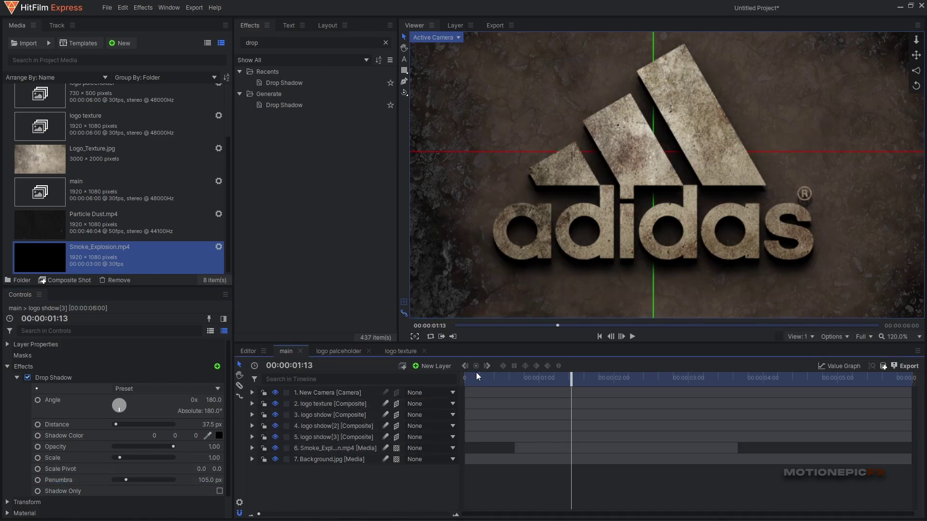
key(Home)
key(space)
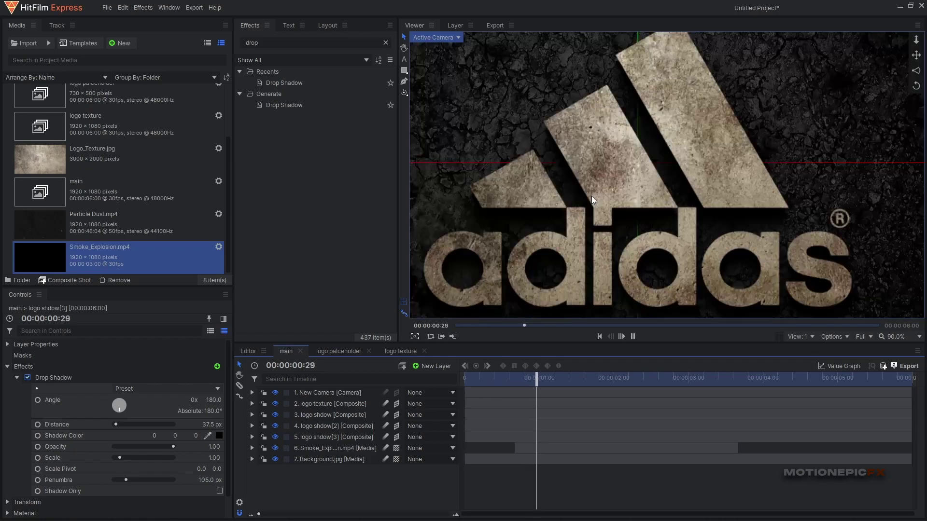
key(space)
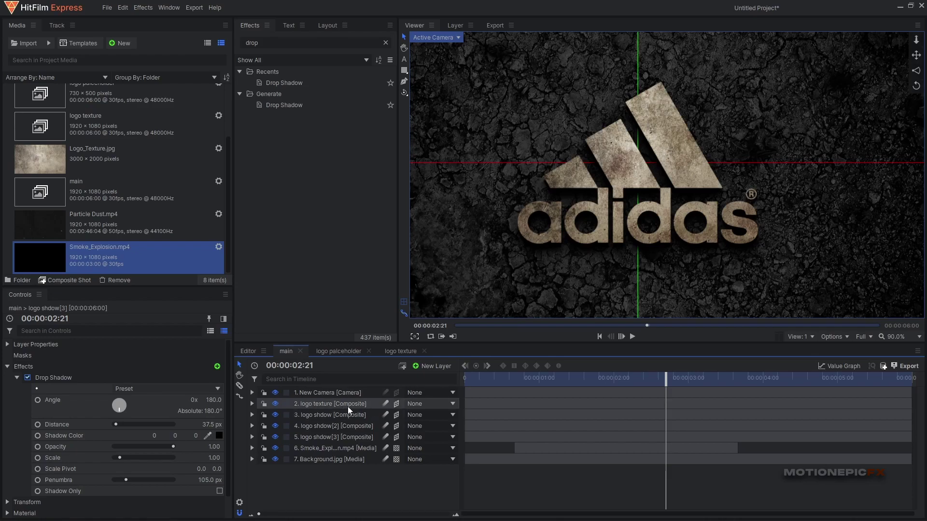
click(128, 233)
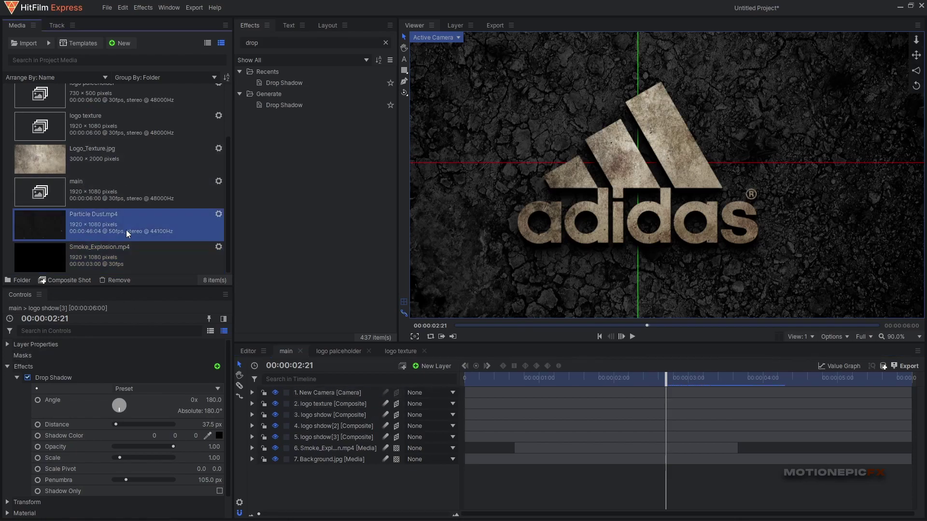
drag(247, 326, 340, 403)
Set the Particle Dust layer's blend mode to Screen and scrub to a later frame.
right_click(332, 401)
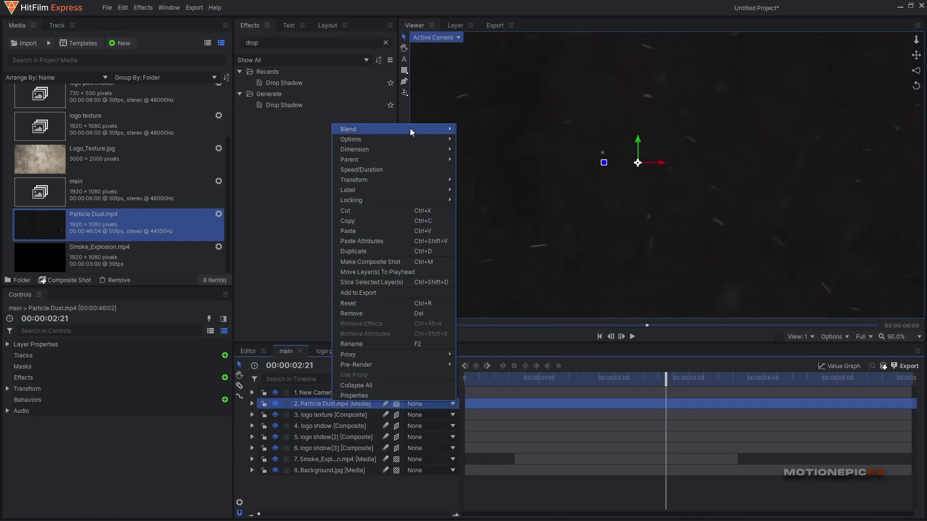
mouse_move(410, 128)
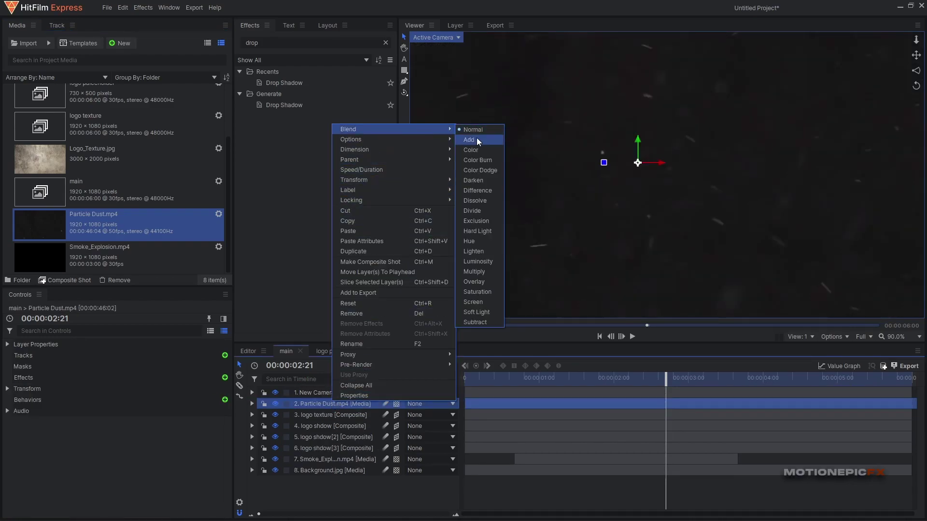
click(477, 302)
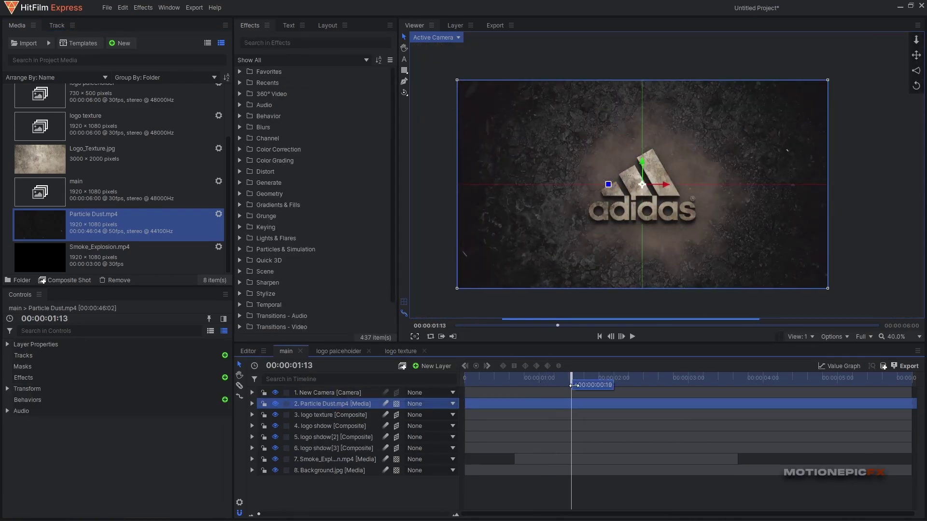
mouse_move(570, 388)
mouse_down()
mouse_move(624, 395)
mouse_move(572, 393)
mouse_move(582, 392)
mouse_up()
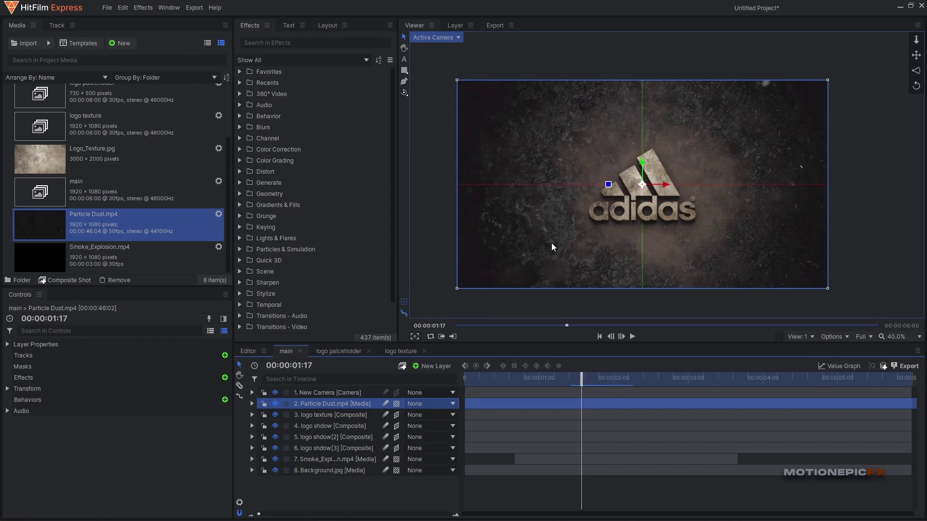
Apply Levels Histogram to Particle Dust and raise its Input Black to 0.09.
click(254, 43)
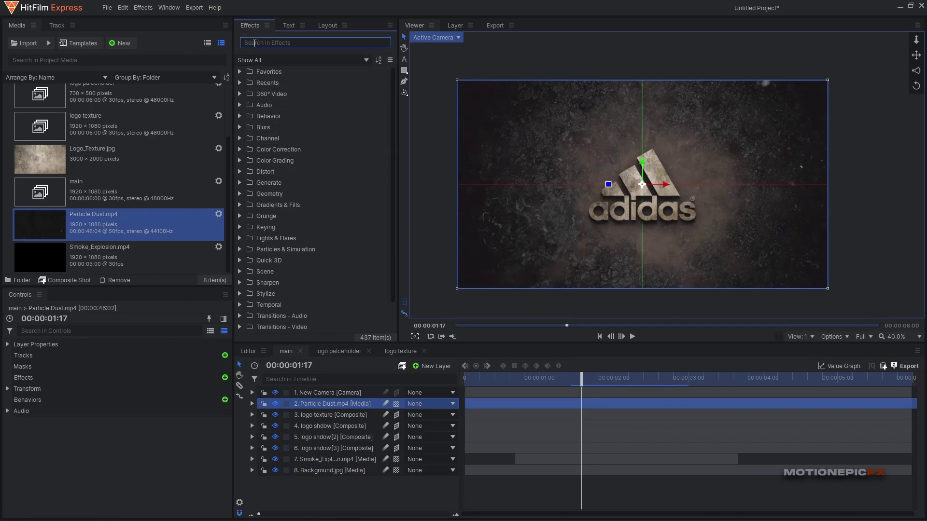
text(level)
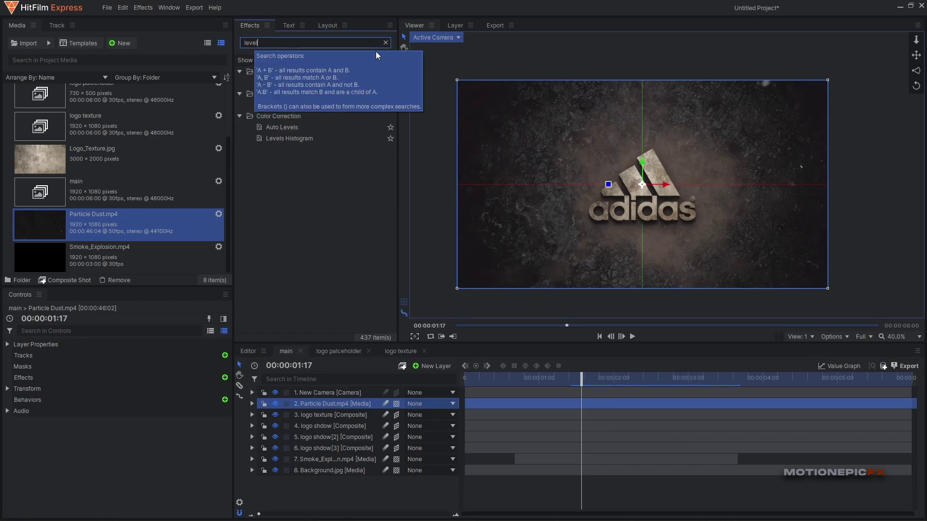
double_click(282, 83)
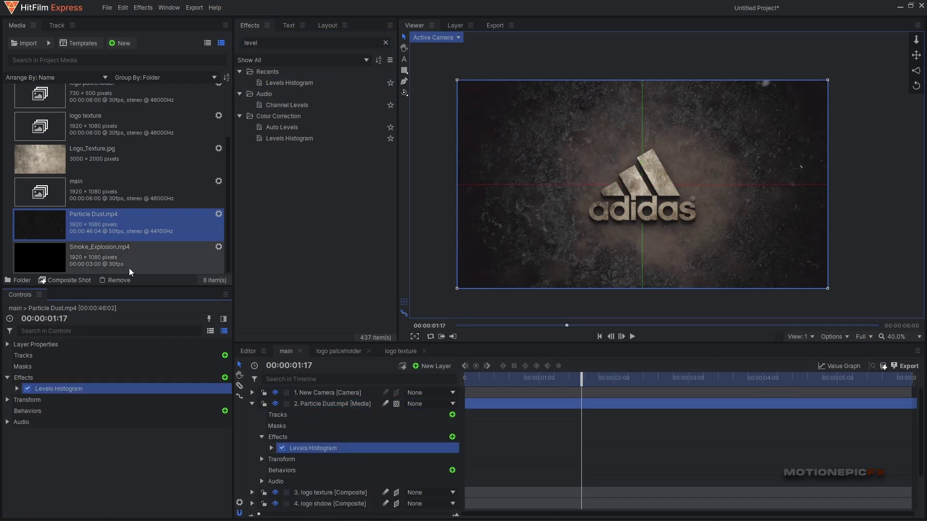
click(17, 389)
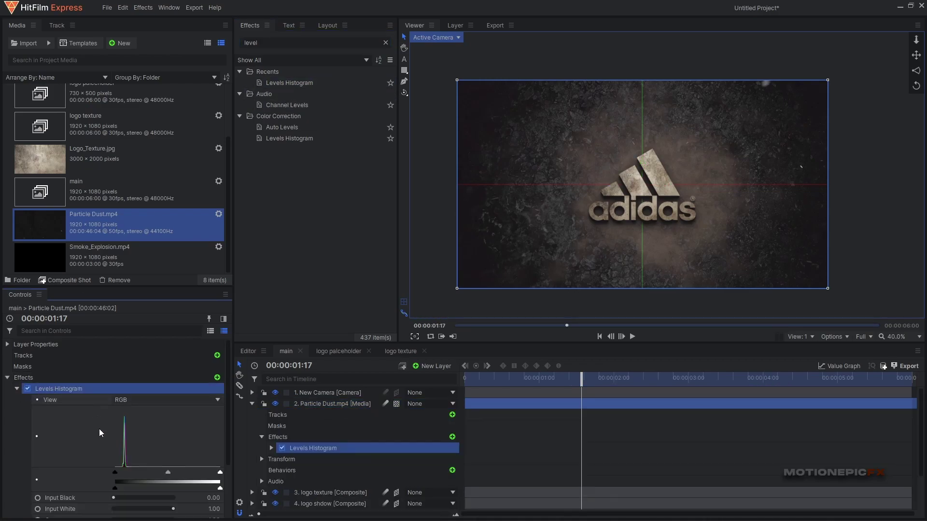
drag(115, 473, 122, 473)
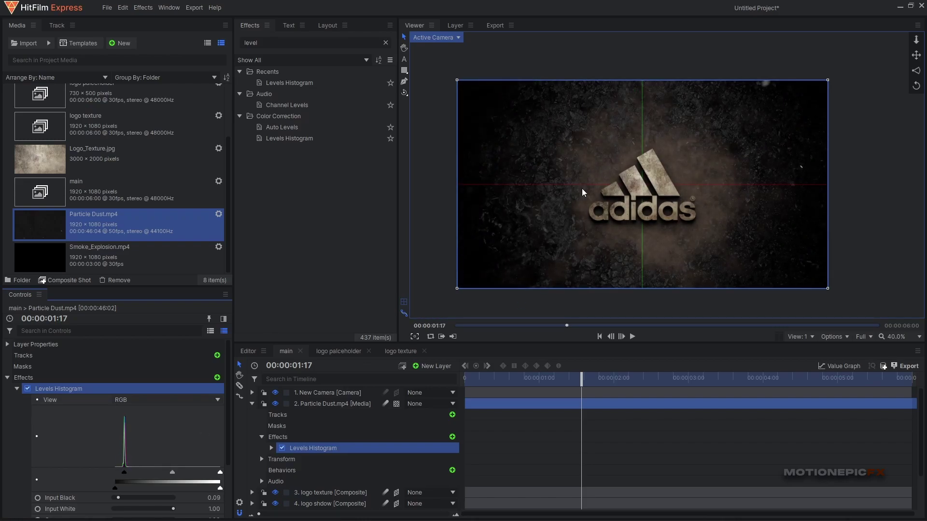
Collapse and deselect the dust layer, then play the animation from the start.
click(252, 403)
click(310, 485)
key(Home)
key(space)
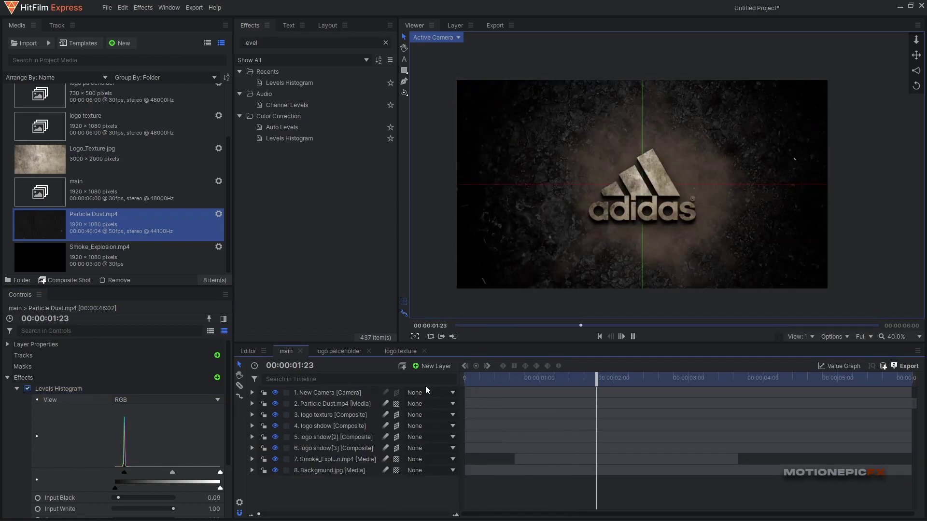
Add a new Grade layer named 'shake'.
key(space)
click(431, 366)
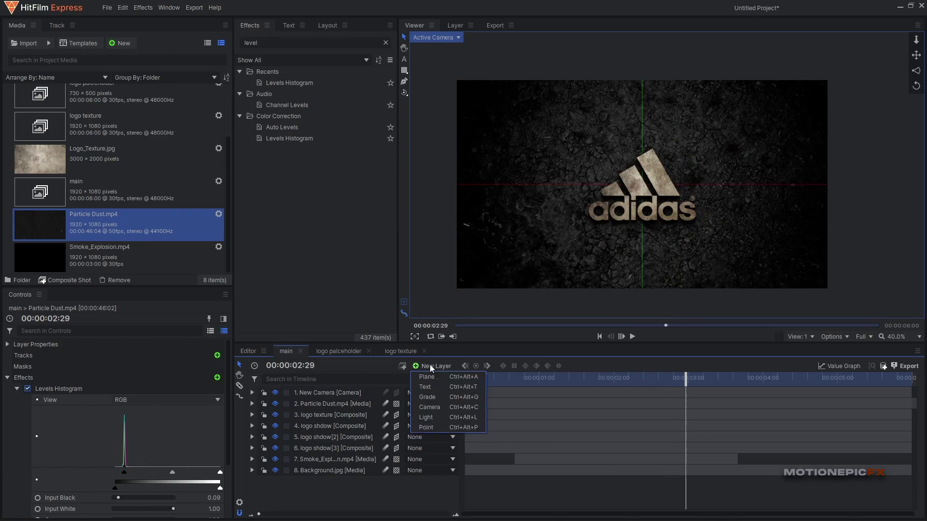
click(432, 396)
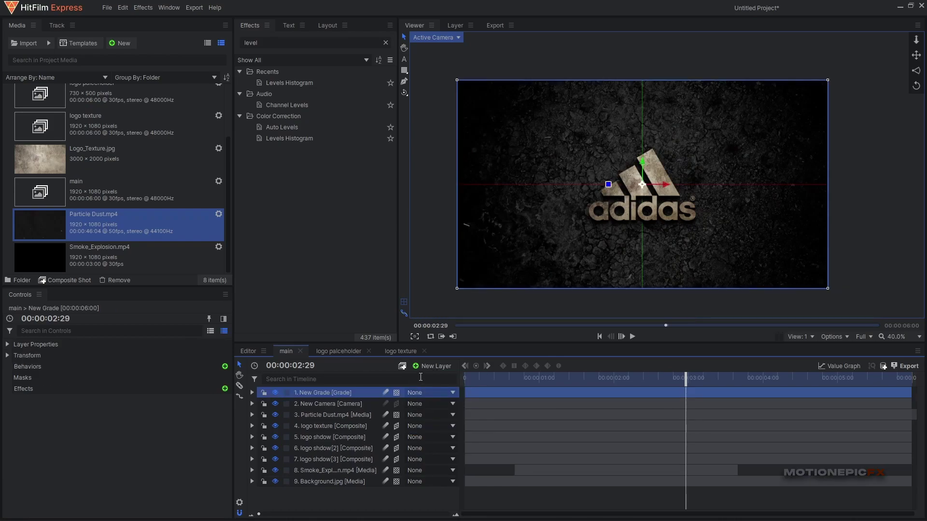
key(F2)
text(shake)
key(Return)
Apply the Shake effect to the shake layer and keyframe its Amount at 1 second.
click(539, 378)
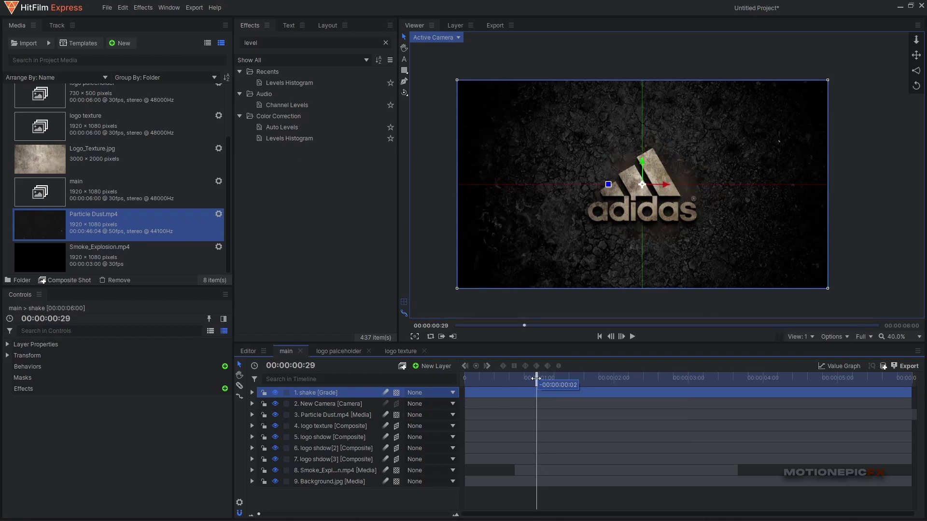
double_click(265, 42)
text(s)
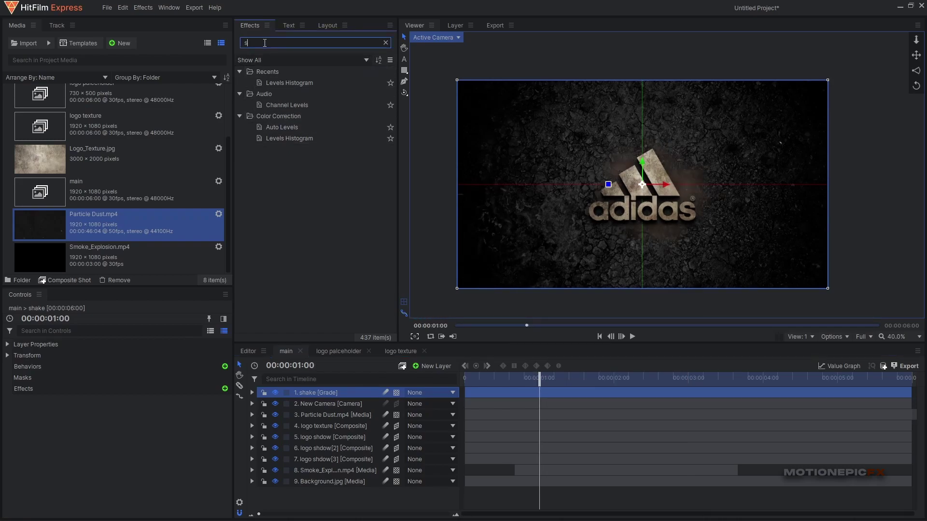
text(hake)
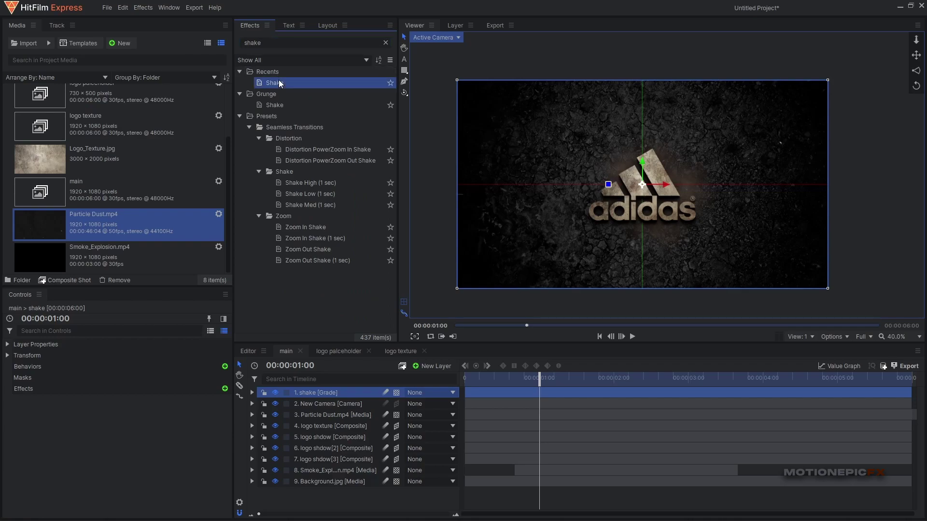
double_click(279, 81)
click(270, 447)
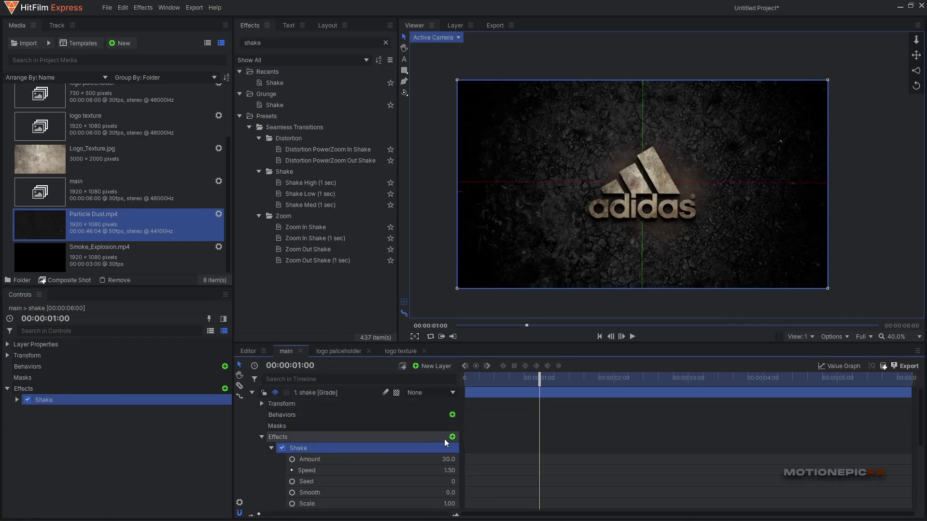
click(291, 459)
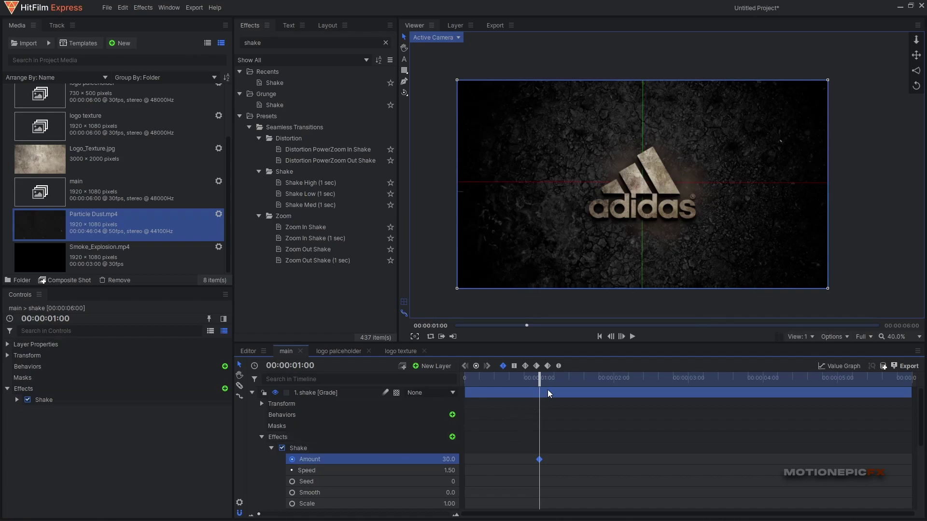
Keyframe Shake Amount at 0 just before one second and back to 0 around 1:10.
drag(539, 378, 534, 378)
double_click(448, 459)
text(0)
key(Return)
drag(537, 386, 565, 383)
drag(444, 461, 420, 461)
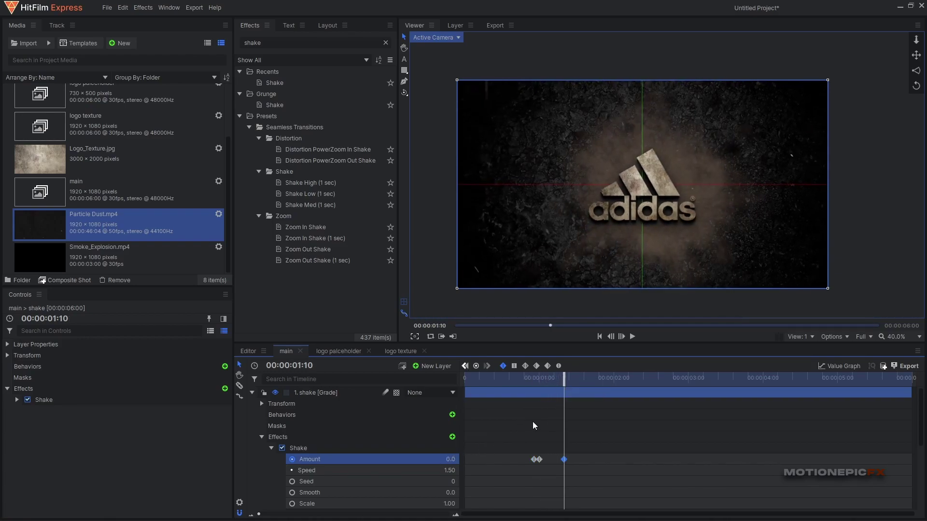
Preview the shake, nudge the last Amount keyframe slightly later, and replay it.
click(508, 377)
key(space)
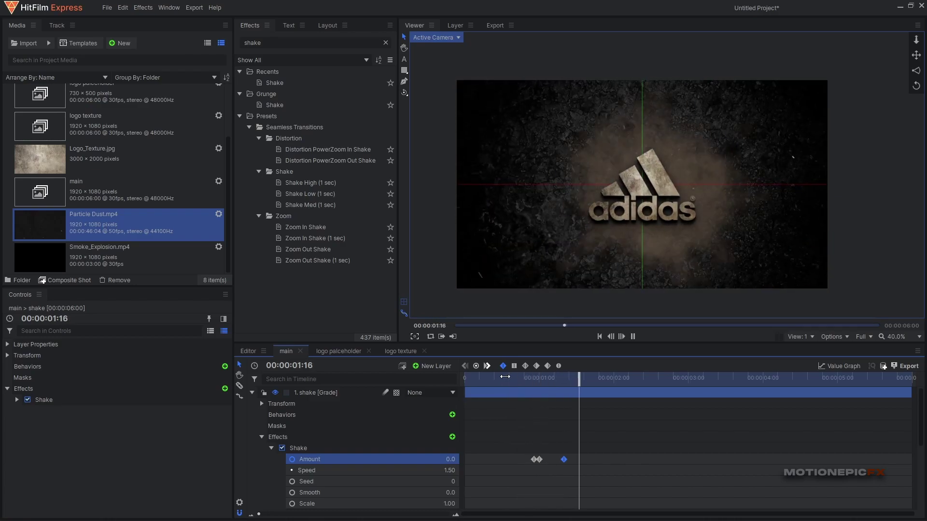
click(509, 378)
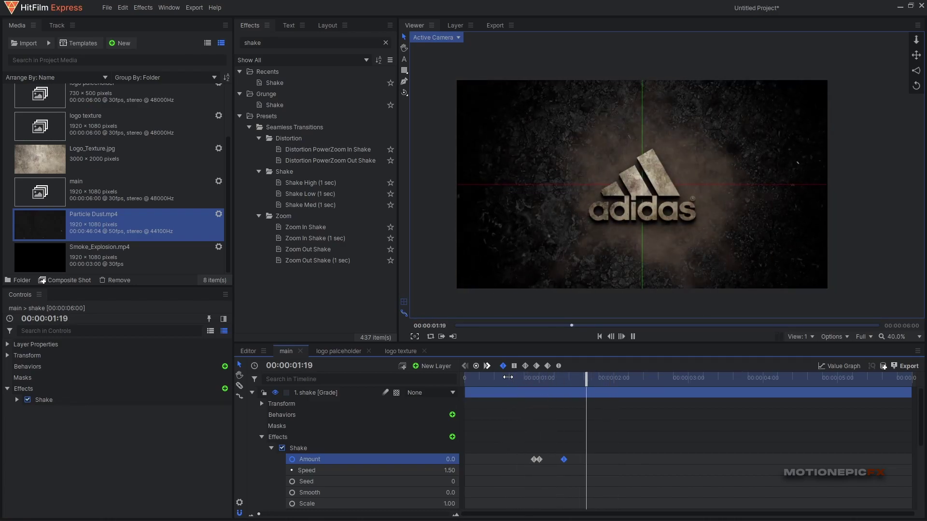
click(527, 377)
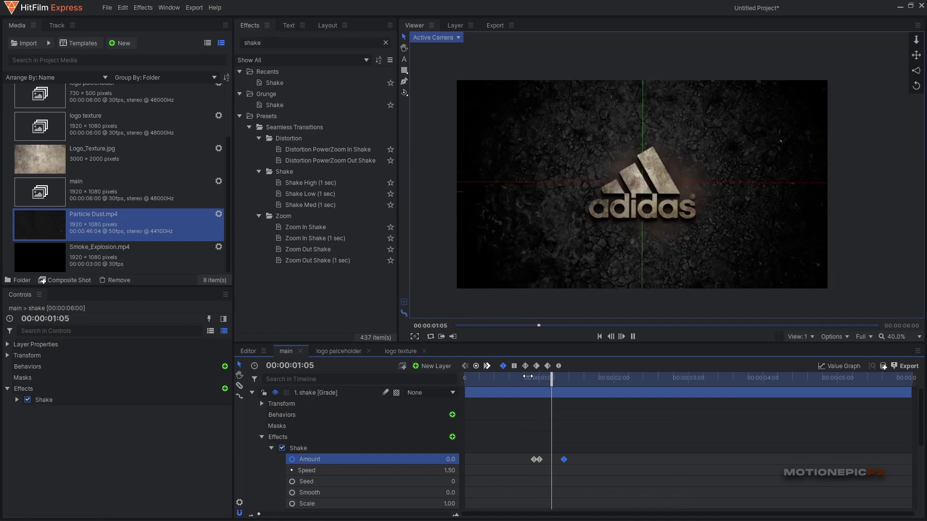
drag(564, 460, 574, 460)
click(508, 378)
key(space)
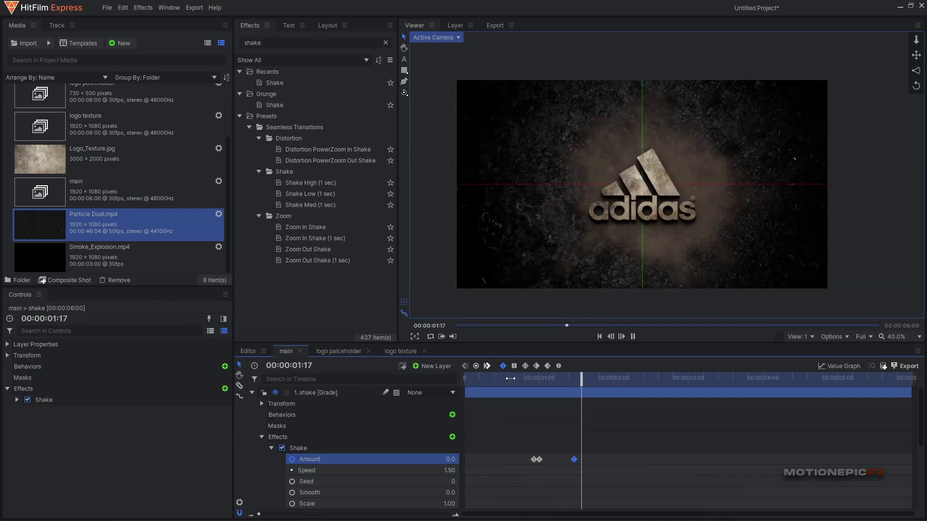
key(space)
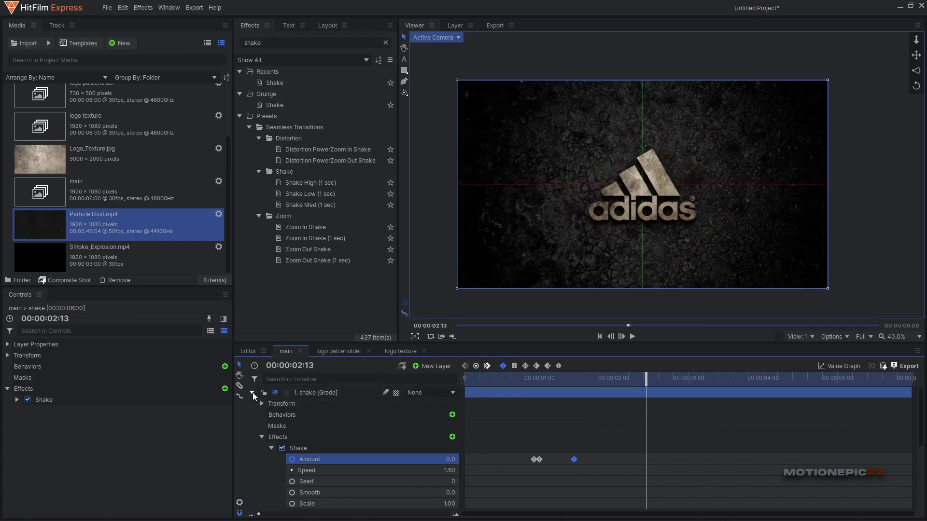
Make the Particle Dust, Smoke_Explosion and Background layers 3D planes.
click(252, 392)
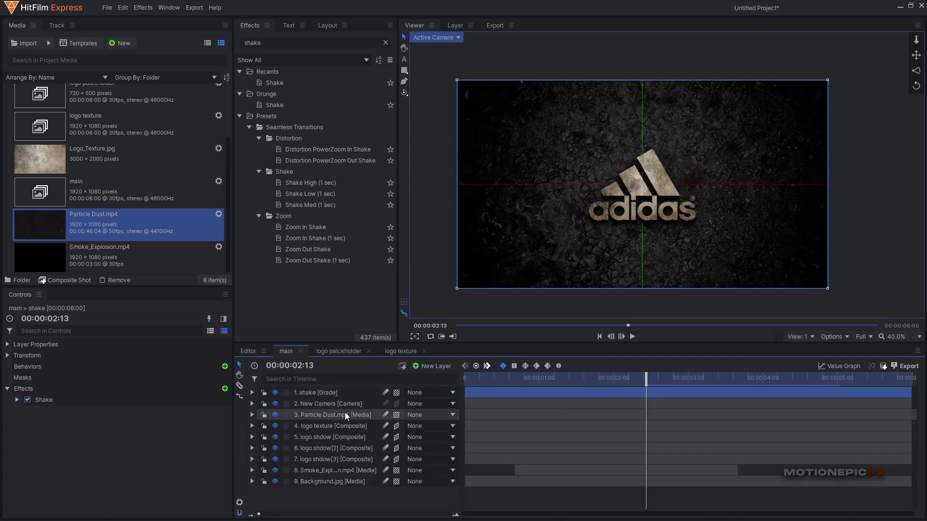
click(333, 404)
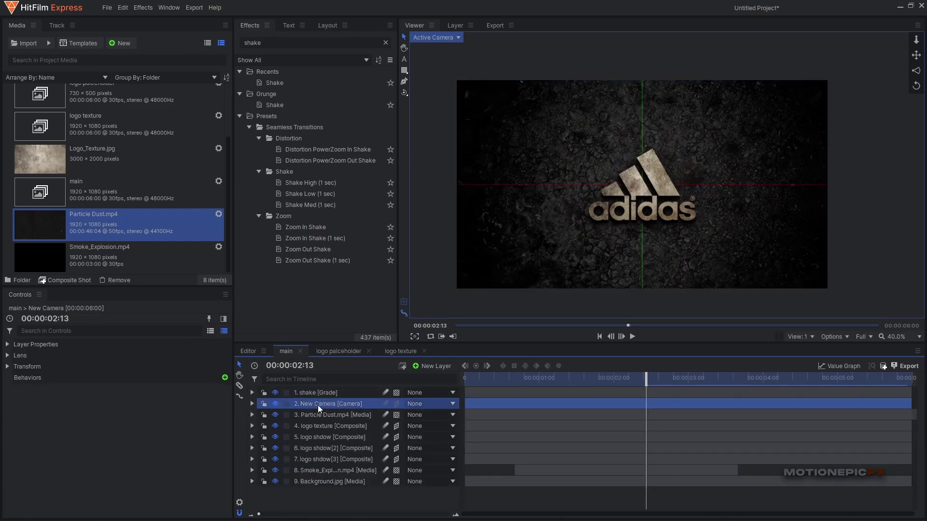
click(396, 416)
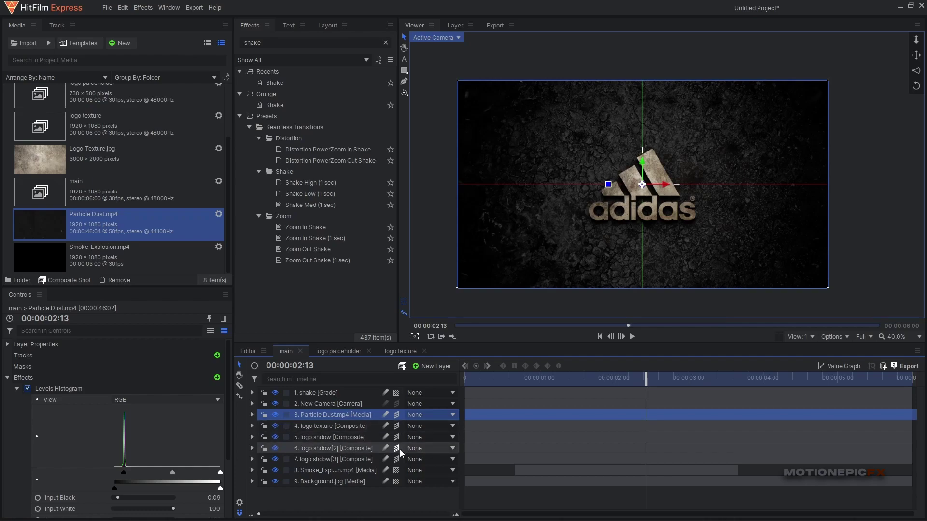
click(397, 472)
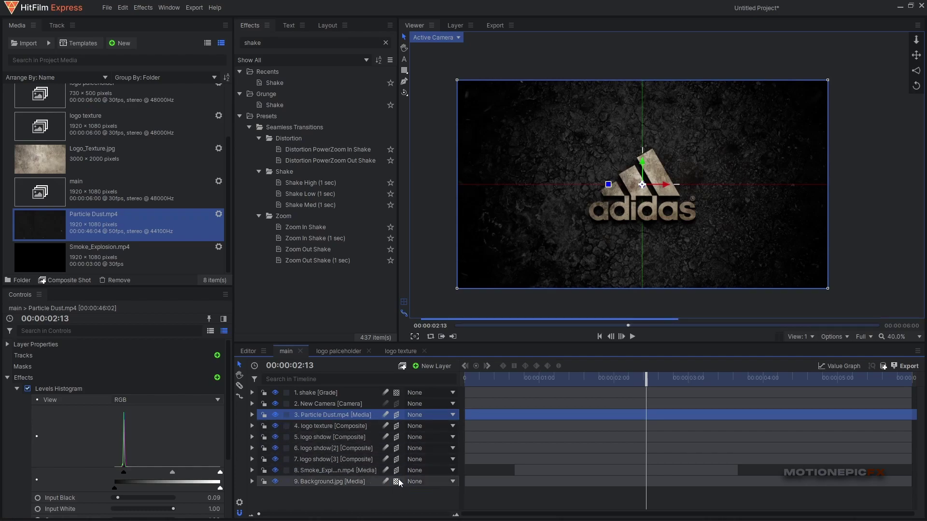
click(398, 482)
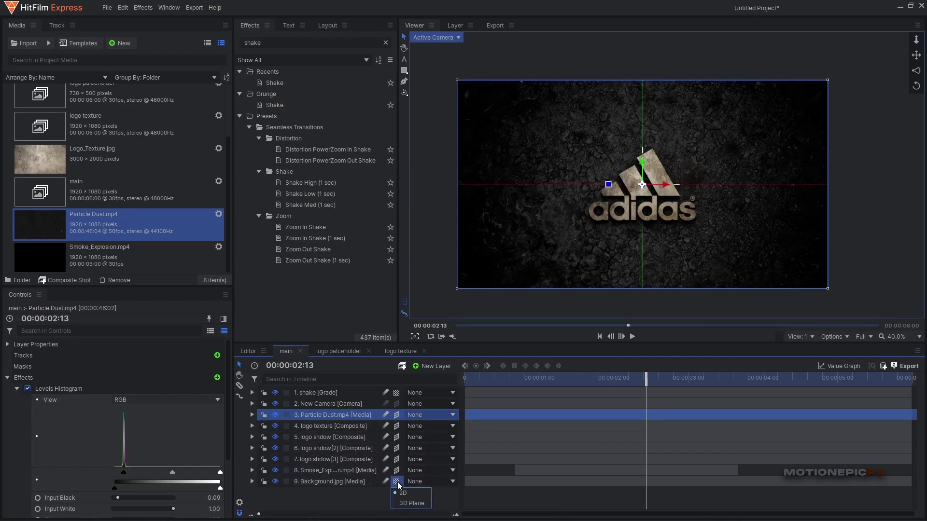
Keyframe the camera's Position depth at the start (1844.6) and last frame, then preview the push-in.
key(Home)
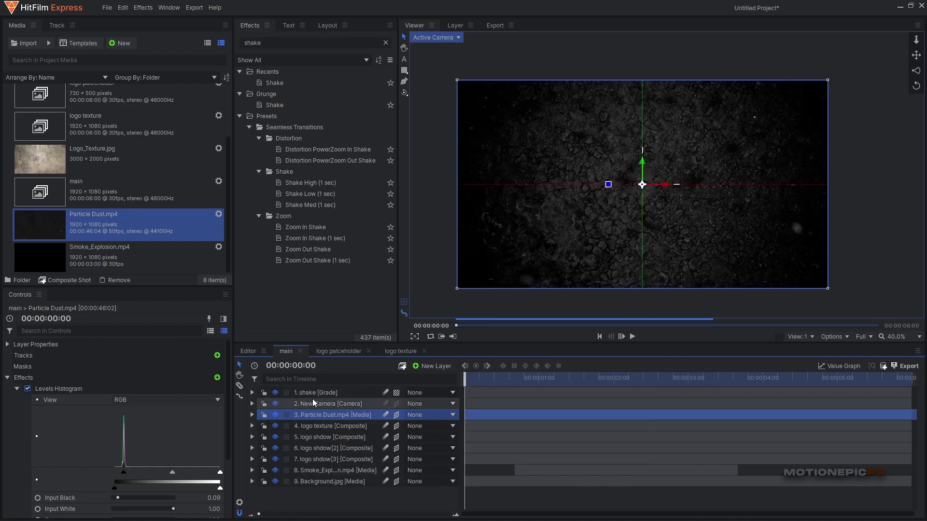
click(251, 404)
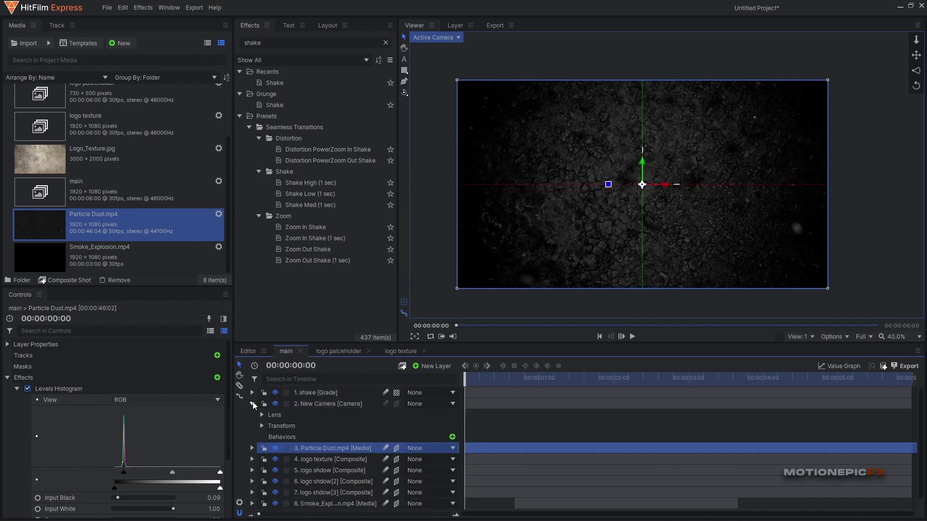
click(262, 425)
click(282, 437)
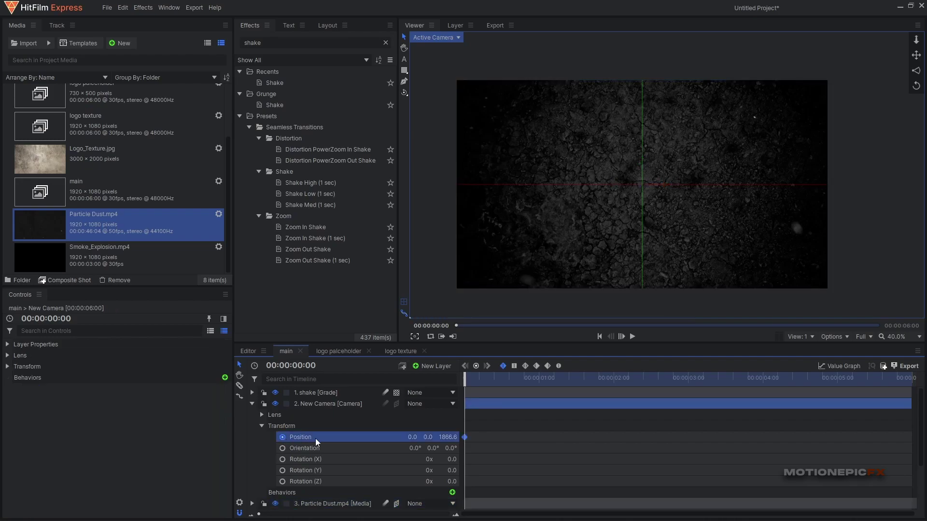
drag(674, 380, 910, 379)
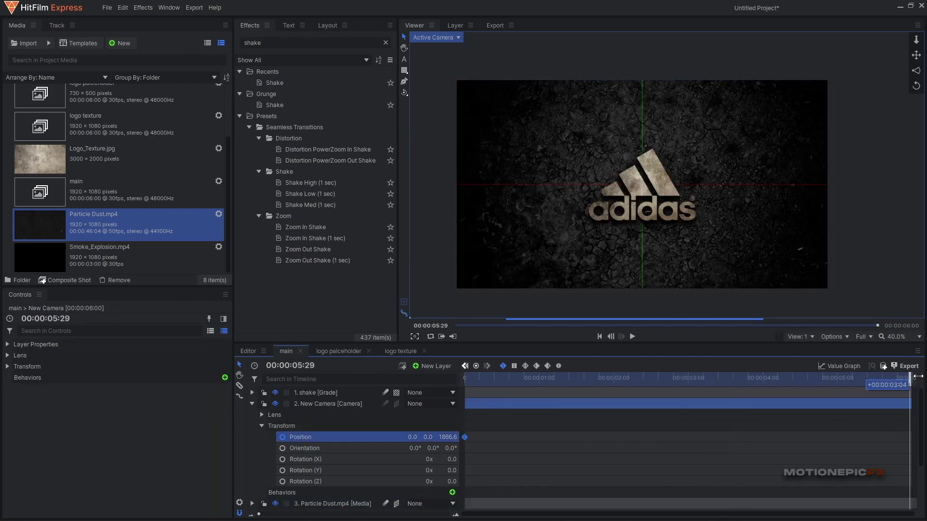
drag(447, 436, 443, 436)
key(space)
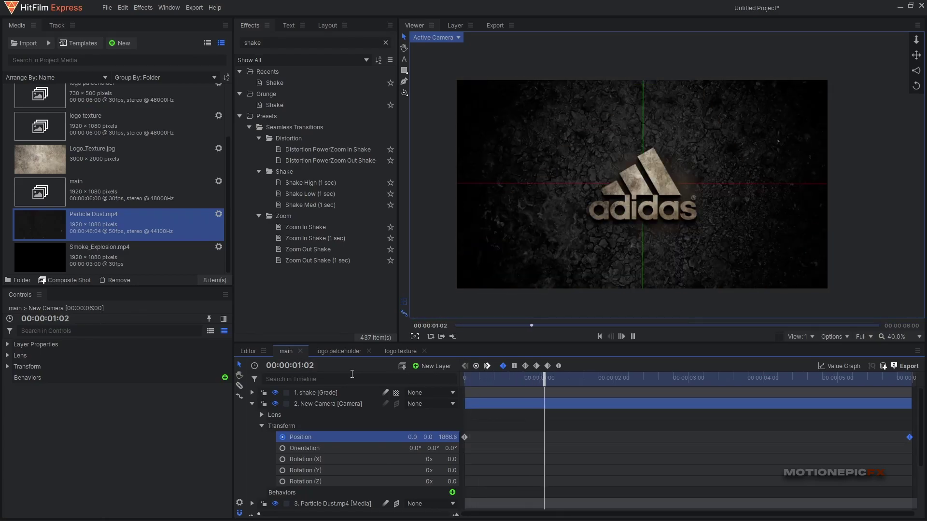
key(space)
drag(447, 437, 445, 437)
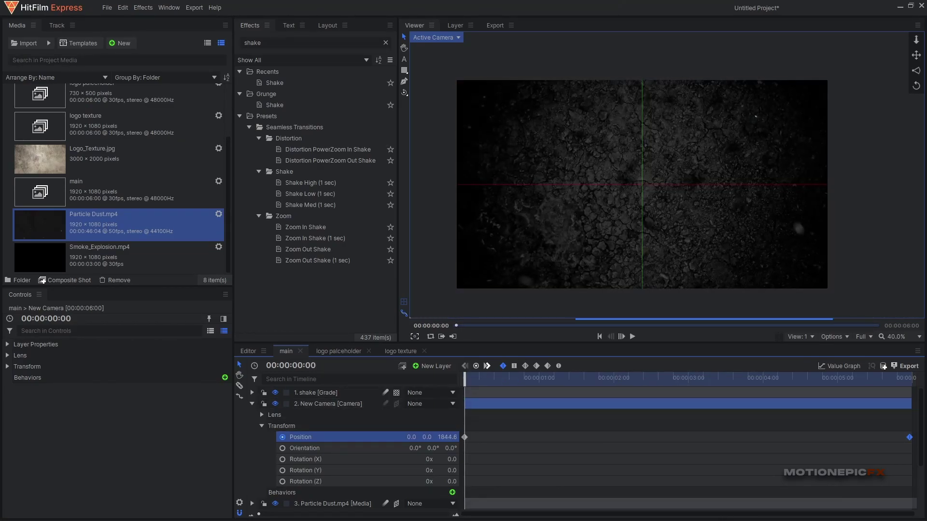
key(space)
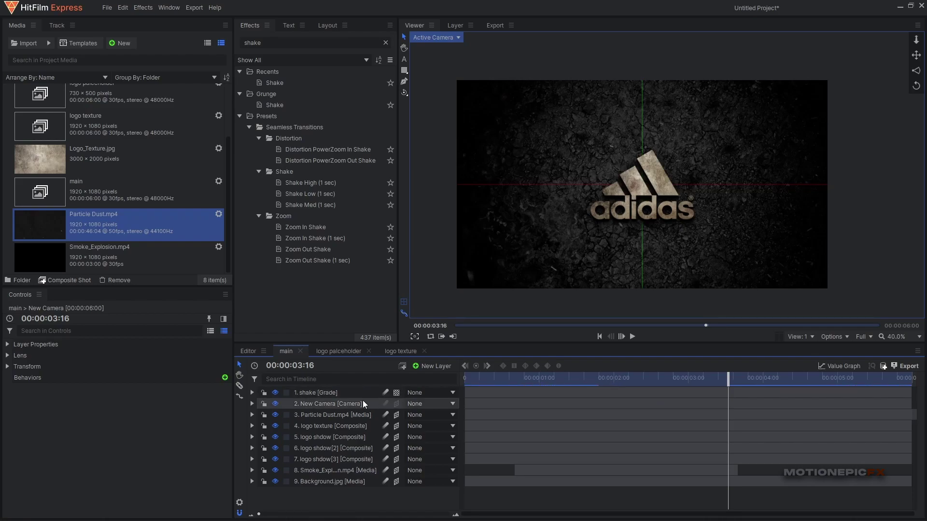
Apply Levels Histogram to the shake layer and reveal its properties.
click(328, 392)
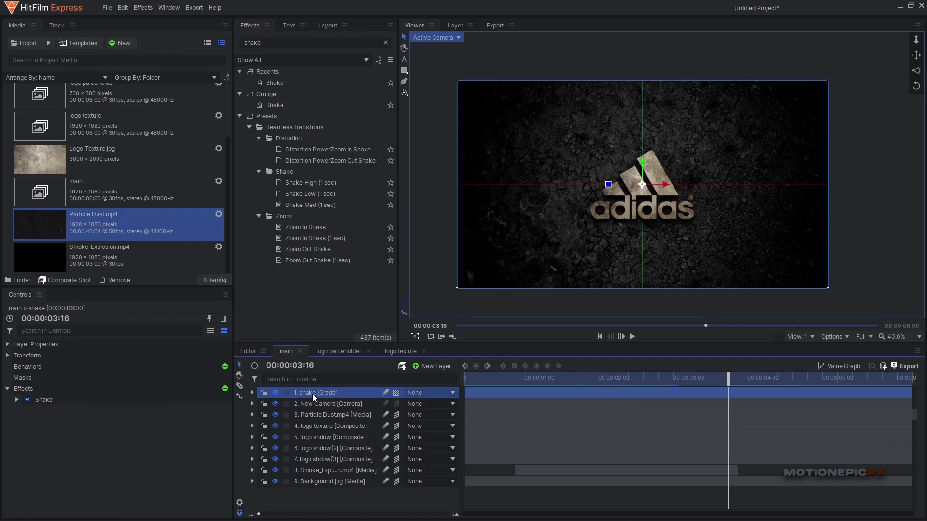
double_click(269, 42)
text(leve)
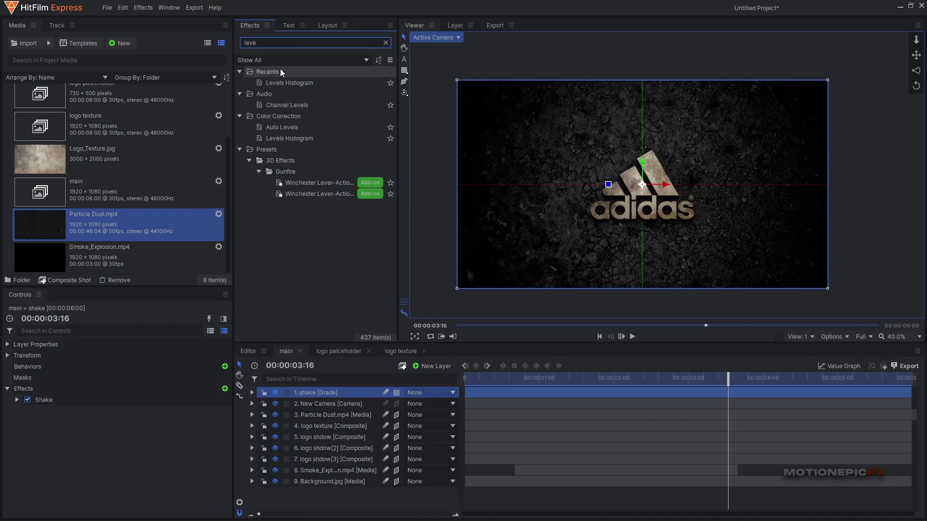
double_click(294, 83)
click(255, 379)
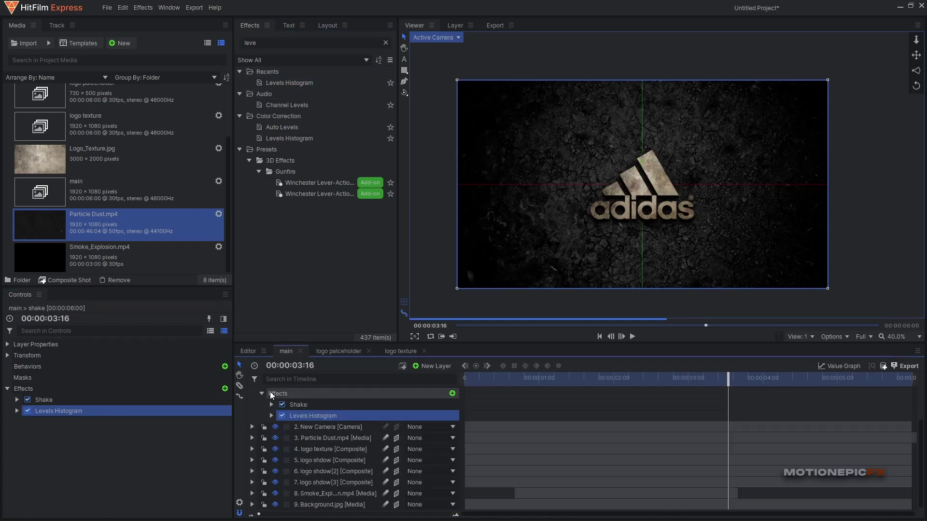
click(271, 415)
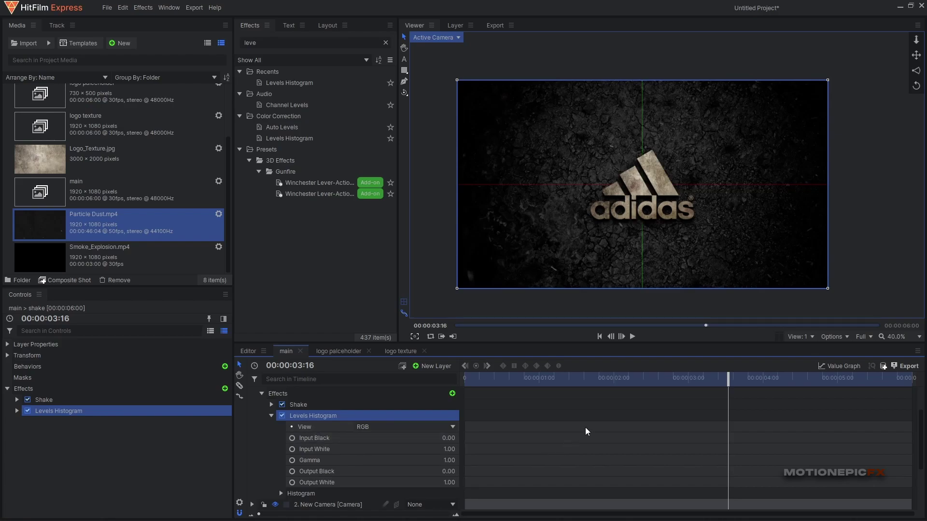
Keyframe Input Black at 0.00 from 3:16, raising it at the last frame to fade out.
drag(593, 379, 909, 383)
click(292, 439)
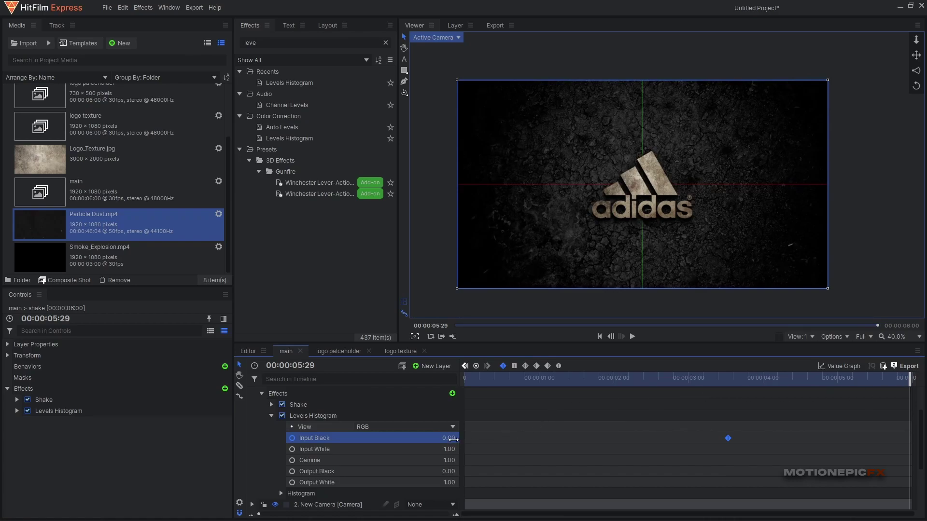
drag(448, 438, 463, 438)
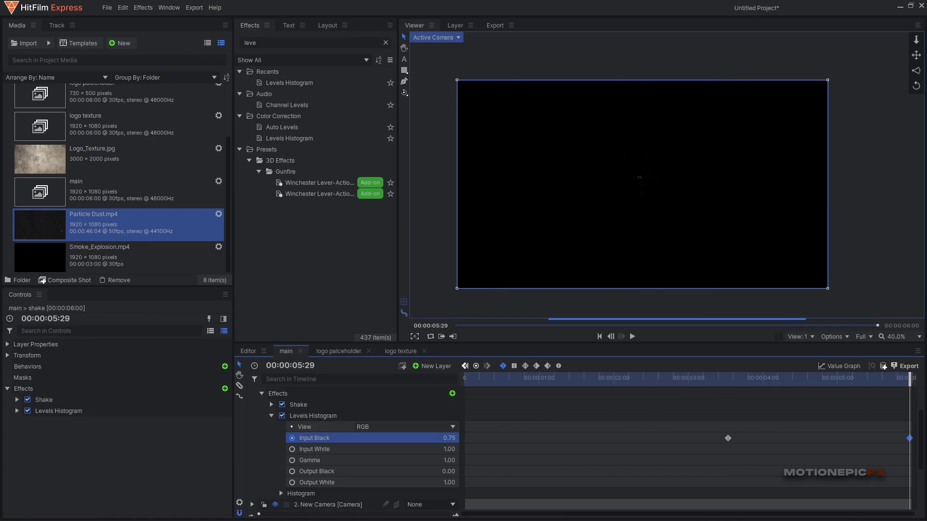
mouse_move(463, 438)
mouse_down()
mouse_move(447, 438)
mouse_move(460, 437)
mouse_up()
key(Home)
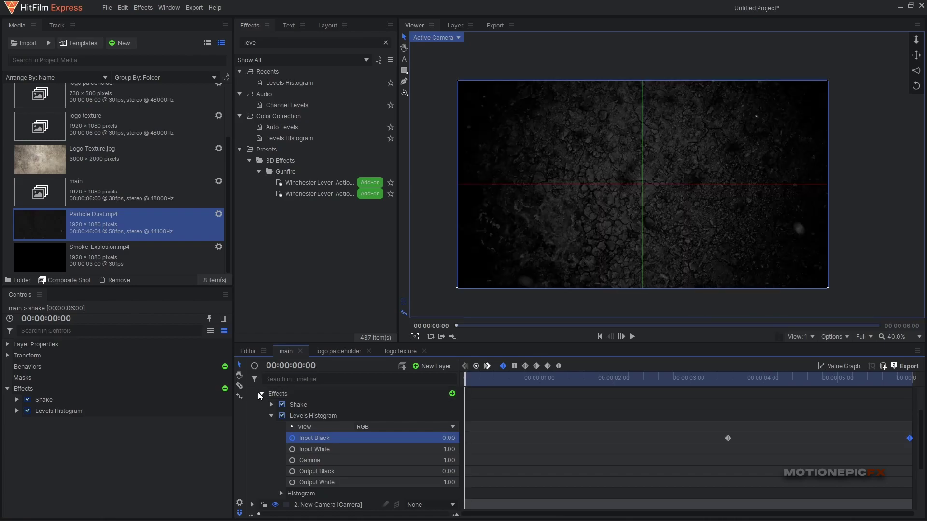
Collapse the shake layer and play the full animation through the fade to black.
scroll(258, 392, up, 2)
click(252, 393)
key(space)
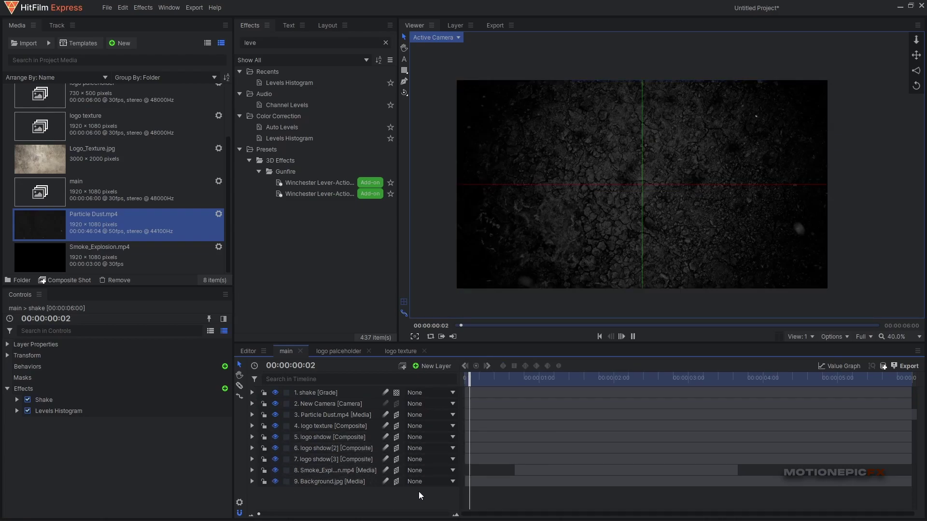